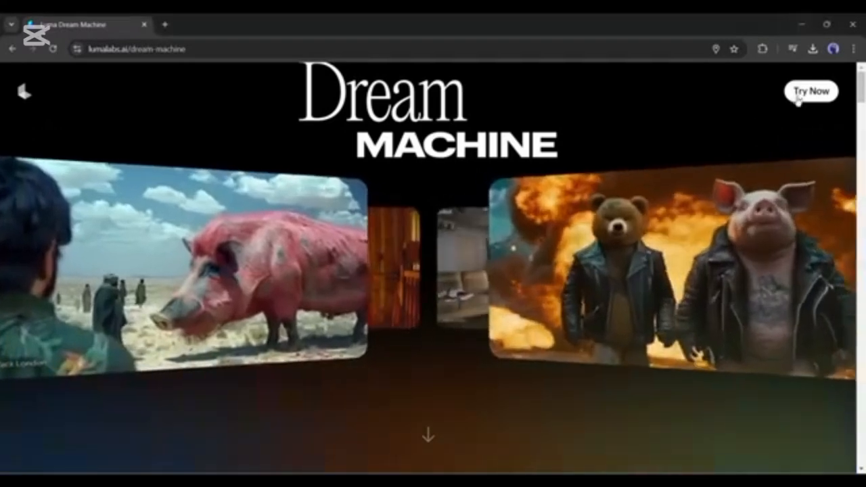
# Open the Dream Machine video creation page and look over the existing creations
pyautogui.click(815, 93)
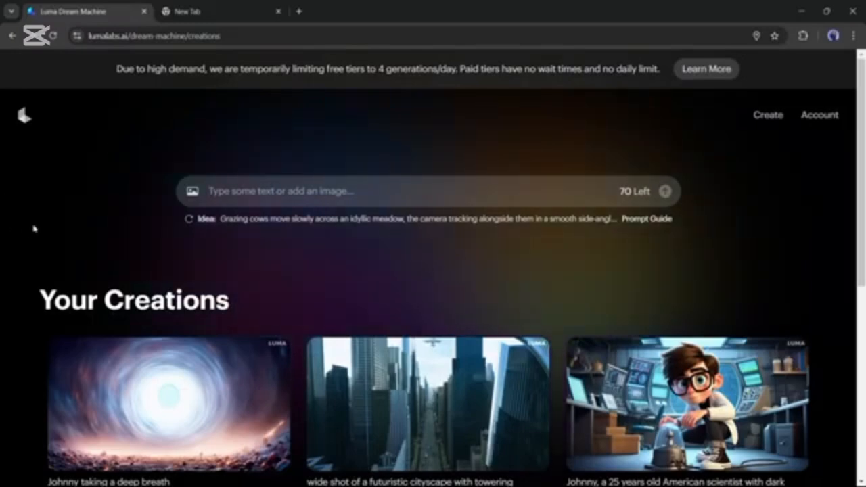
pyautogui.scroll(-5, 136, 284)
pyautogui.scroll(4, 187, 299)
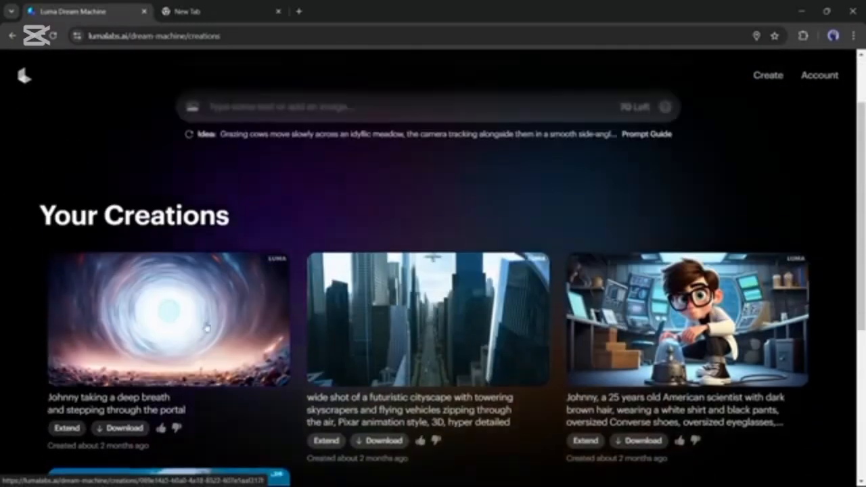
pyautogui.scroll(3, 197, 324)
# Open the account page and review the plan usage and the Free plan's generation allowance and commercial-use terms
pyautogui.click(820, 114)
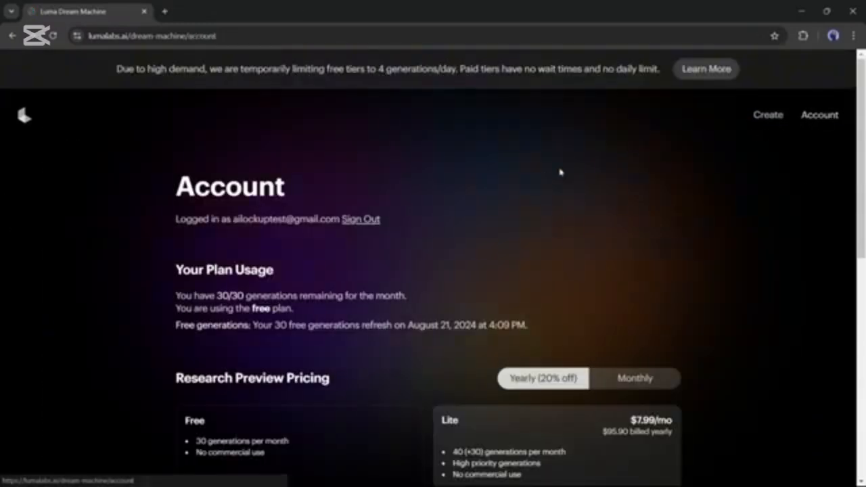
pyautogui.scroll(-2, 609, 175)
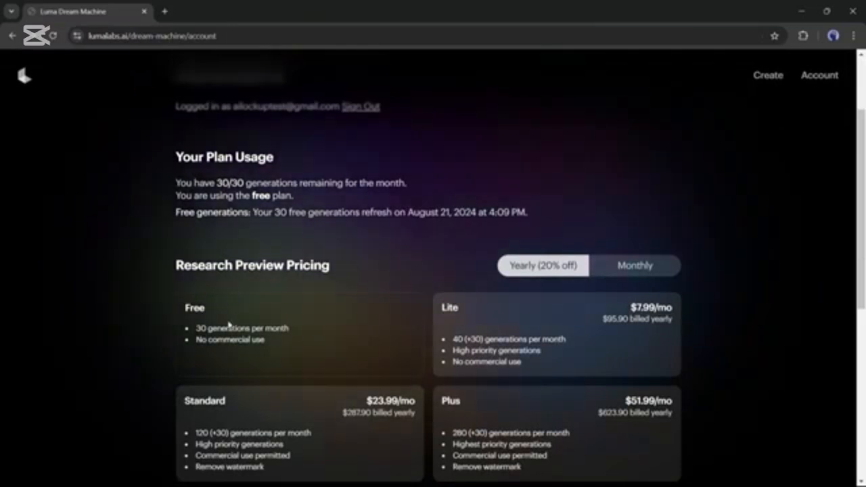
pyautogui.moveTo(196, 327); pyautogui.dragTo(296, 331)
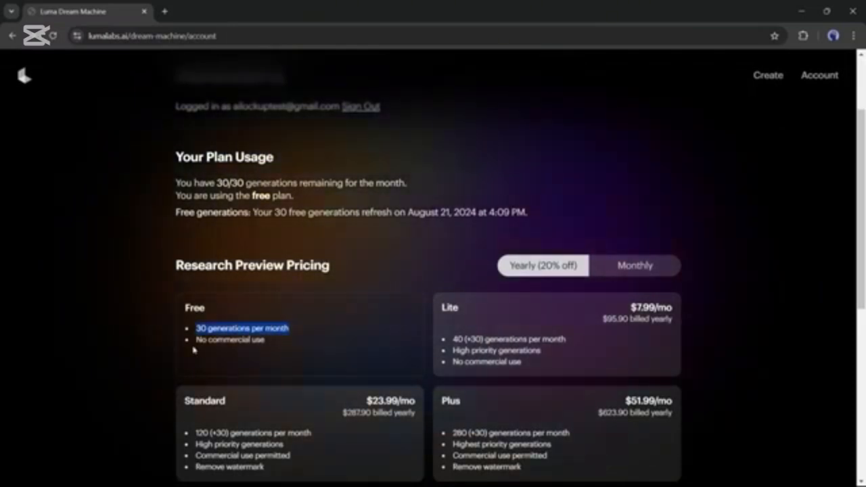
pyautogui.moveTo(195, 346); pyautogui.dragTo(265, 340)
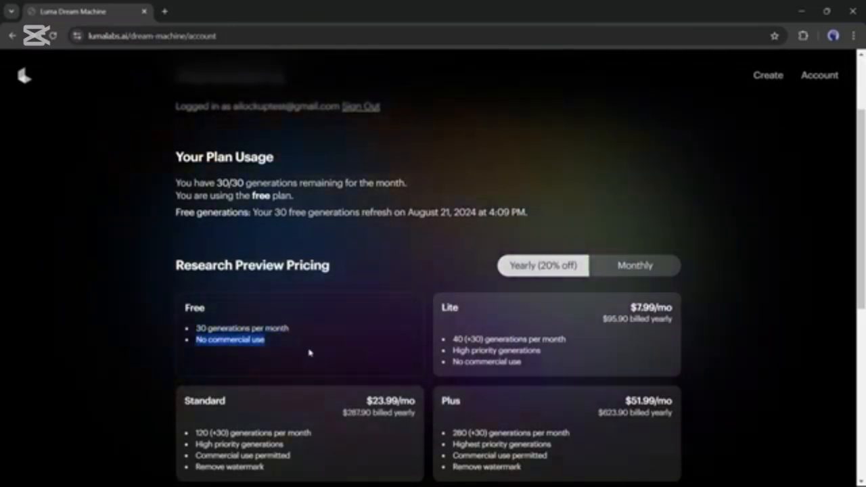
pyautogui.scroll(1, 309, 349)
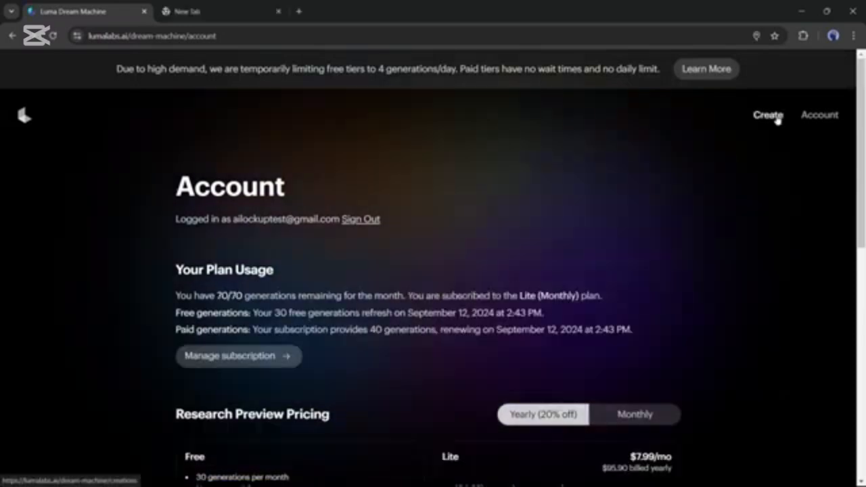
# Return to the creation page and enter the video prompt "A boy and a dog walking in a lush jungle"
pyautogui.click(765, 116)
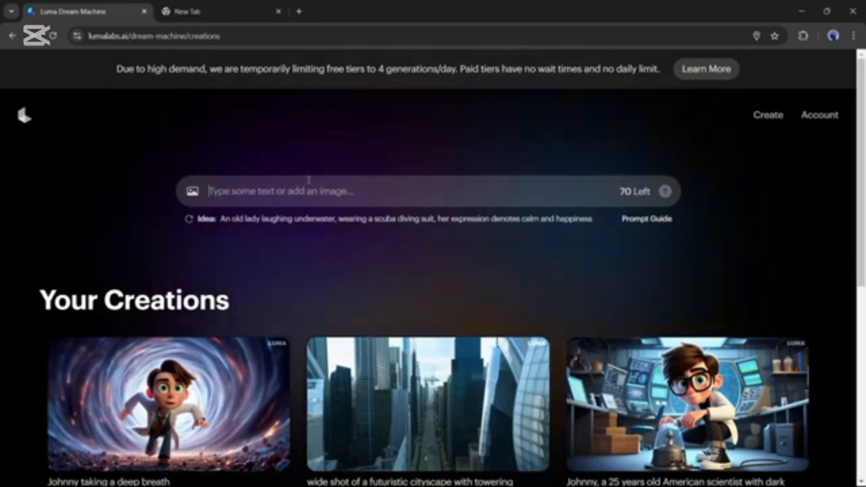
pyautogui.write('A boy')
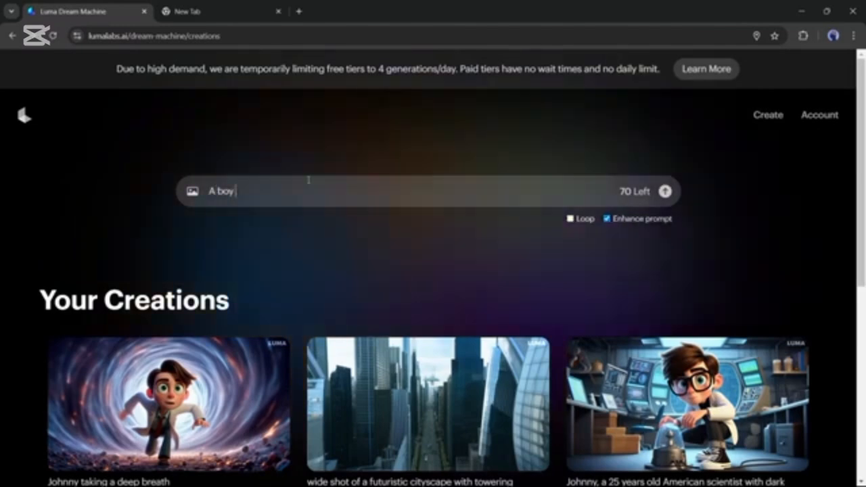
pyautogui.write(' and a dog walking in a ')
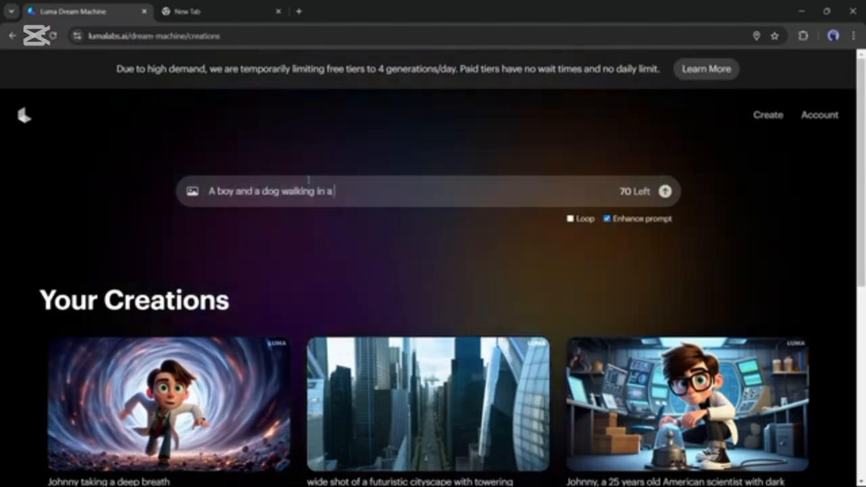
pyautogui.write('lush jungle')
pyautogui.moveTo(387, 191); pyautogui.dragTo(194, 192)
pyautogui.hotkey('ctrl', 'c')
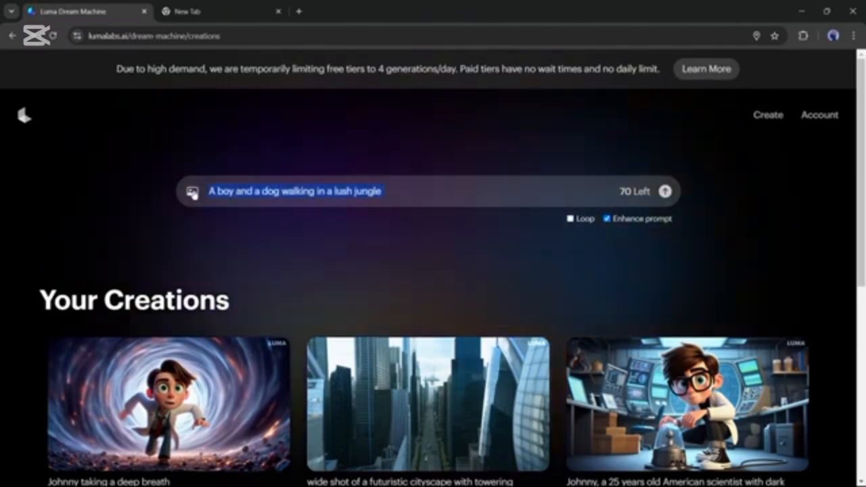
pyautogui.click(369, 192)
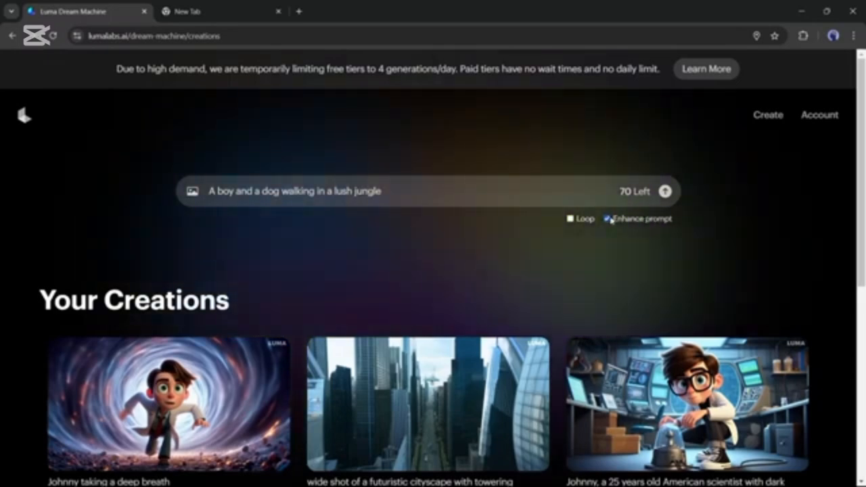
# Generate the video from the entered prompt with Loop off and Enhance prompt on
pyautogui.click(569, 220)
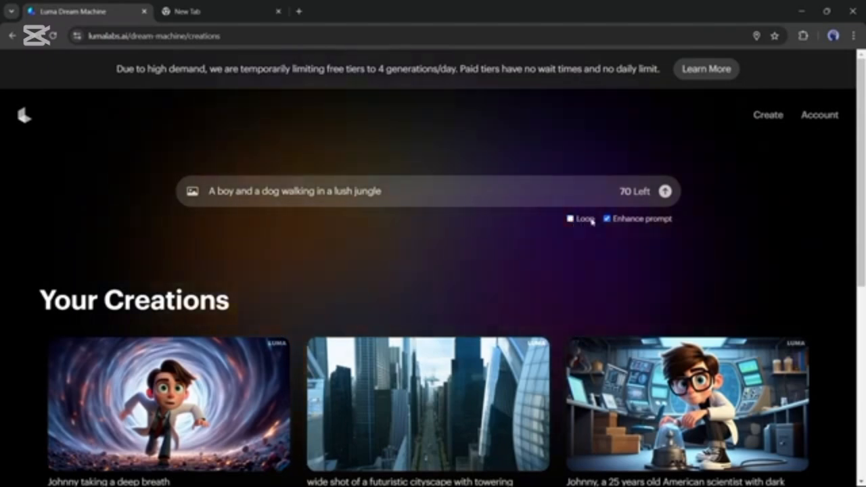
pyautogui.click(569, 219)
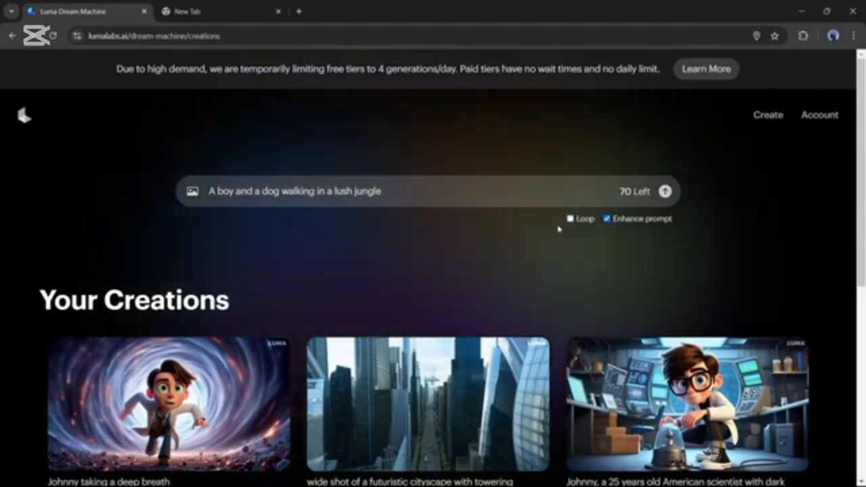
pyautogui.click(665, 191)
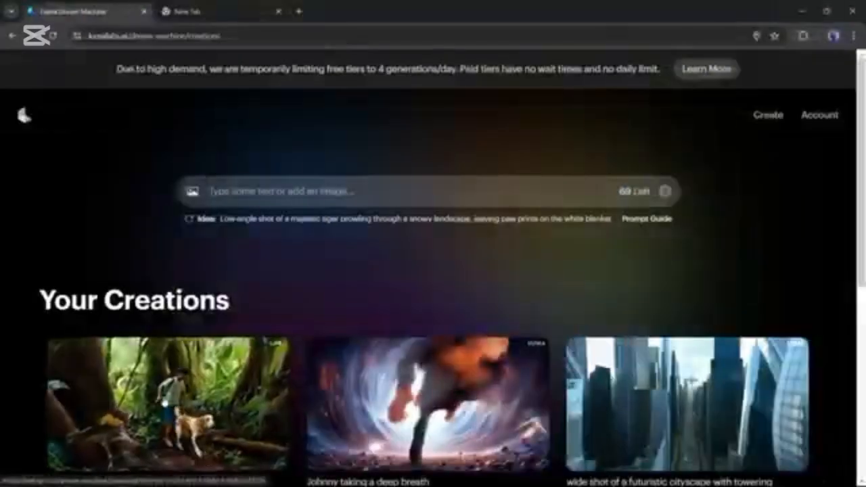
# Open the generated jungle video and extend it with "A tiger is looking at the boy and the dog from behind a big tree"
pyautogui.click(162, 399)
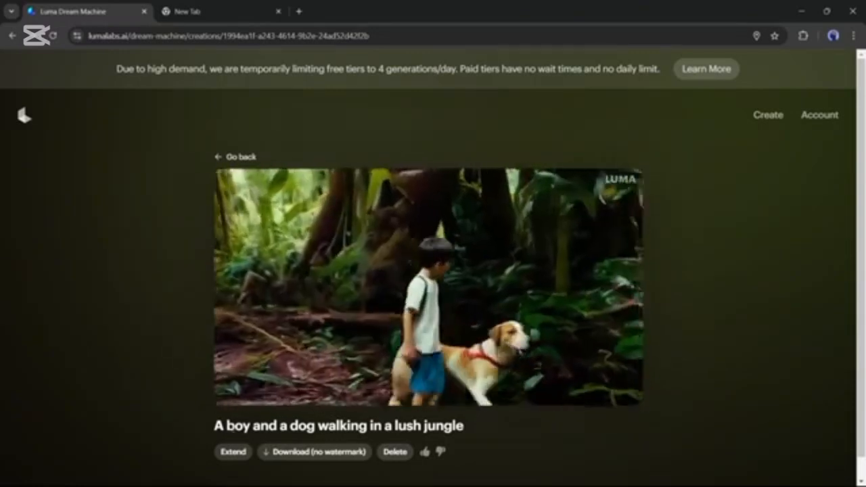
pyautogui.click(232, 451)
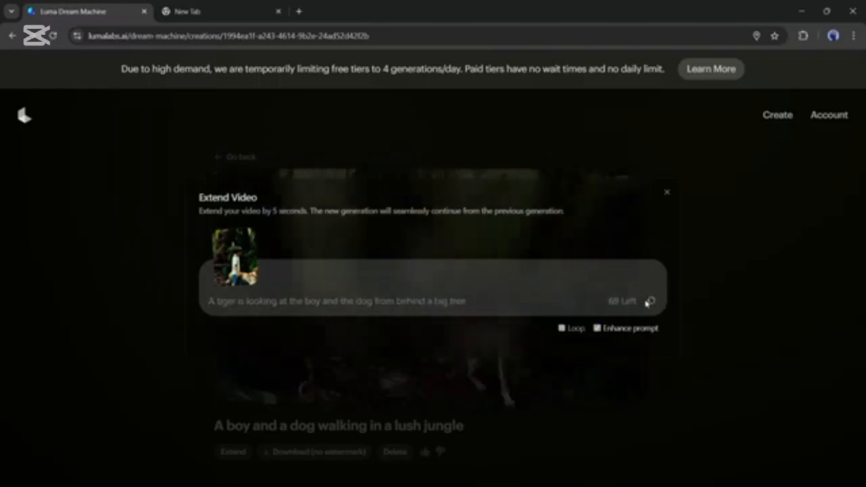
pyautogui.press('Return')
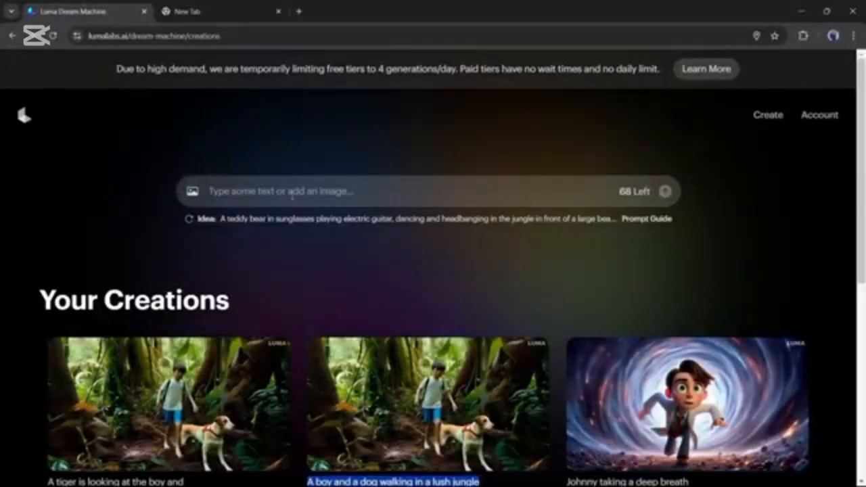
# Generate a video from "A boy and a dog walking in a lush jungle, 3D animation style", then return to the creations list
pyautogui.click(301, 195)
pyautogui.hotkey('ctrl', 'v')
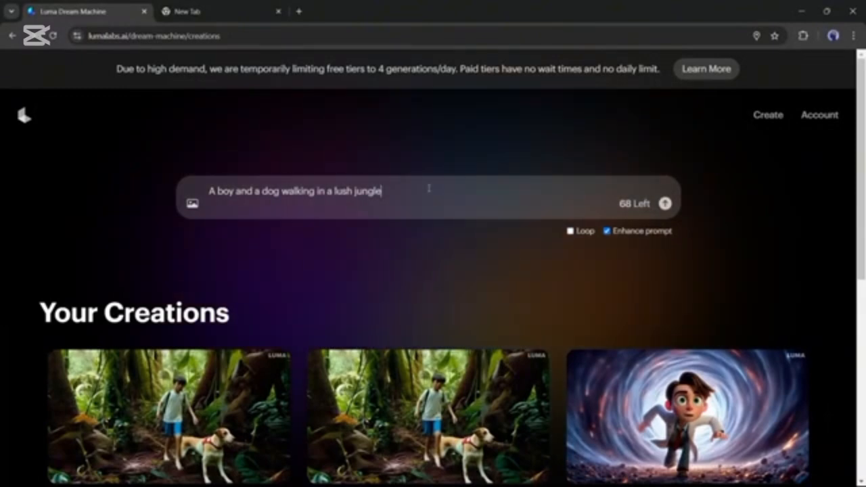
pyautogui.write(',')
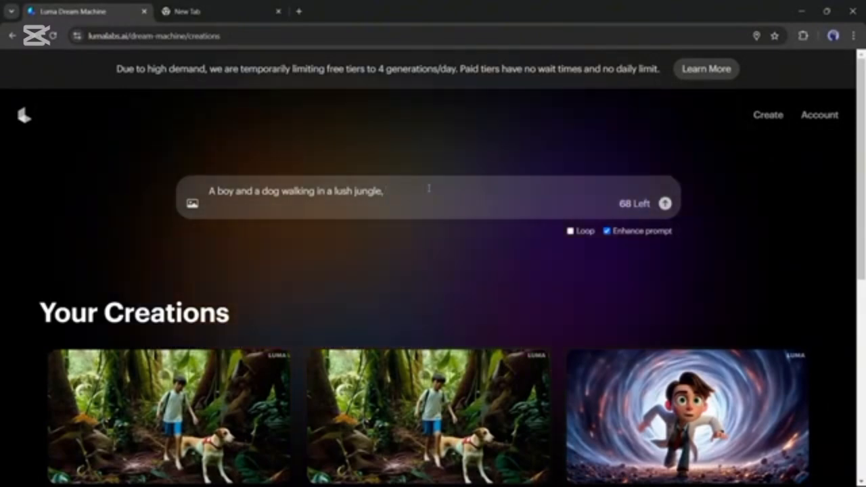
pyautogui.write(' 3D animation style')
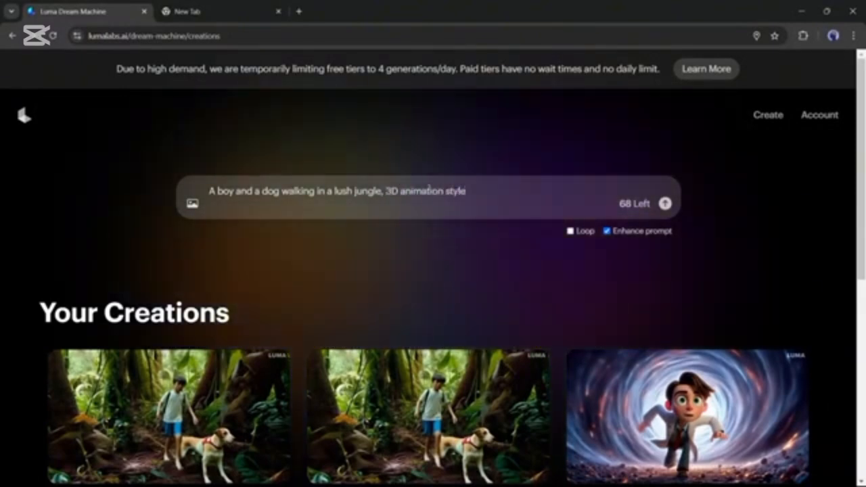
pyautogui.press('Return')
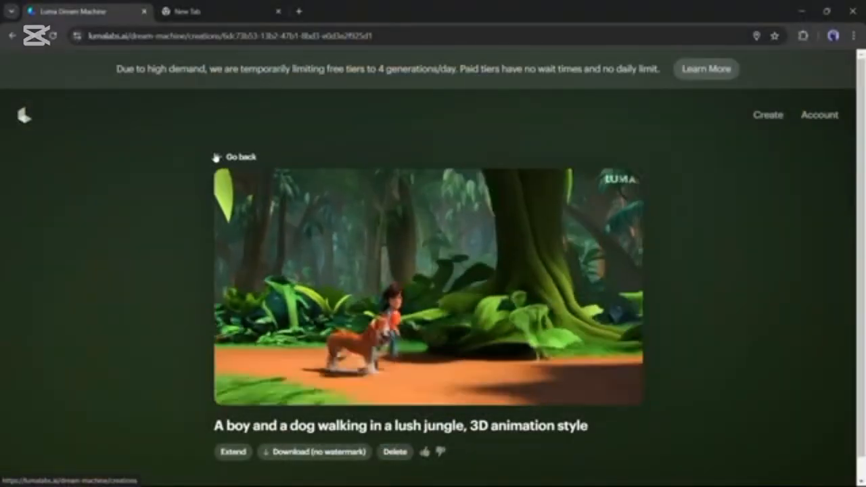
pyautogui.click(215, 157)
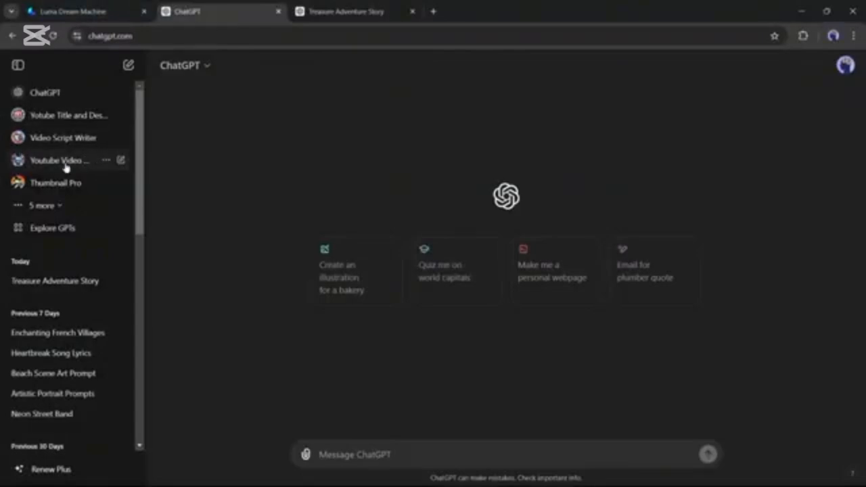
# In ChatGPT, search the GPTs for "consistant" and start a chat with Consistent Character GPT Fast & High Quality
pyautogui.click(49, 230)
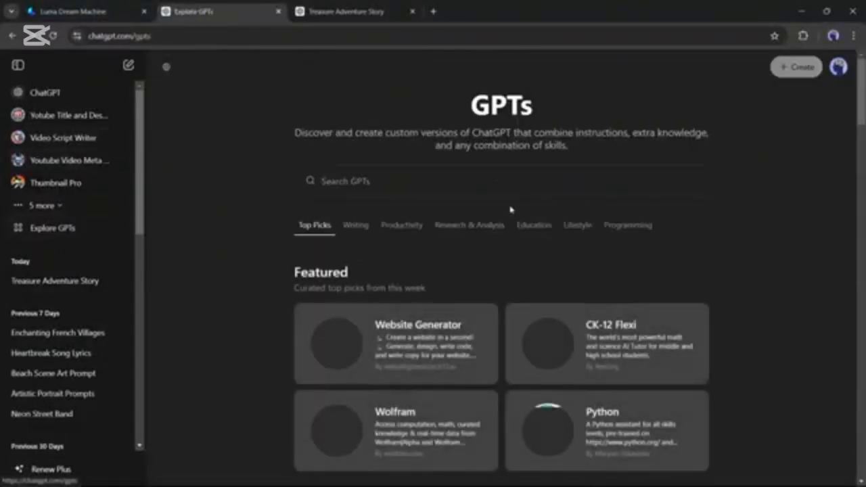
pyautogui.click(425, 188)
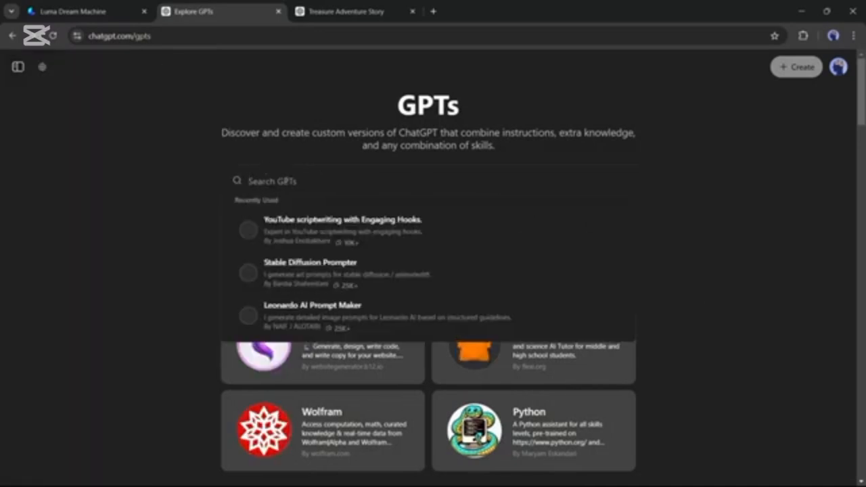
pyautogui.write('consistent')
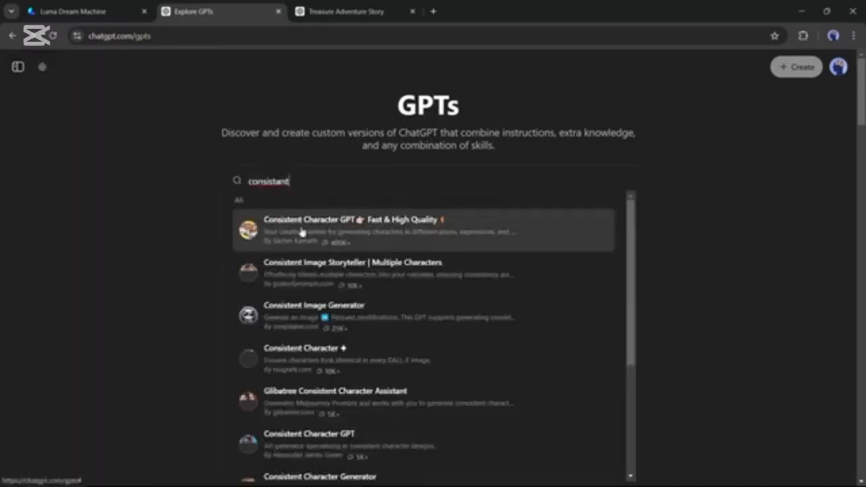
pyautogui.click(326, 232)
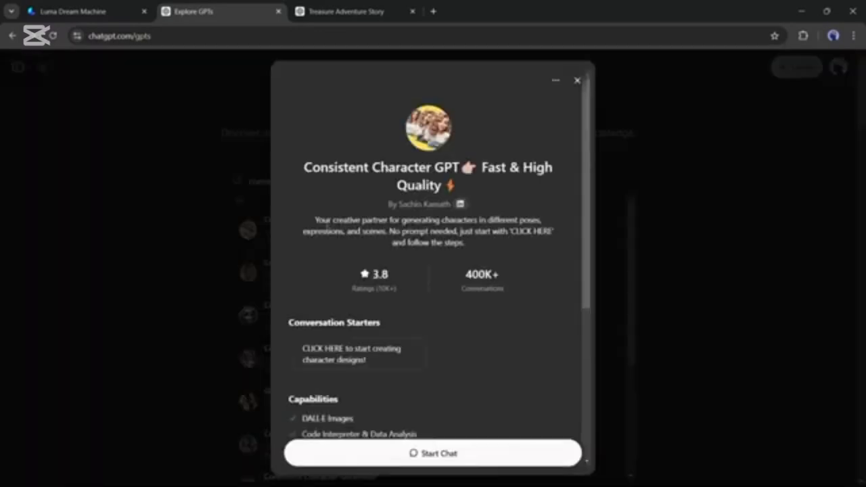
pyautogui.scroll(-4, 445, 445)
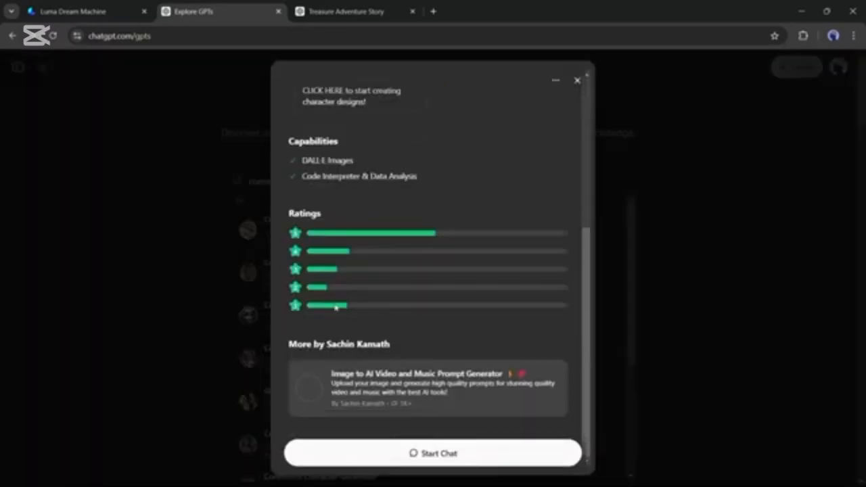
pyautogui.click(439, 453)
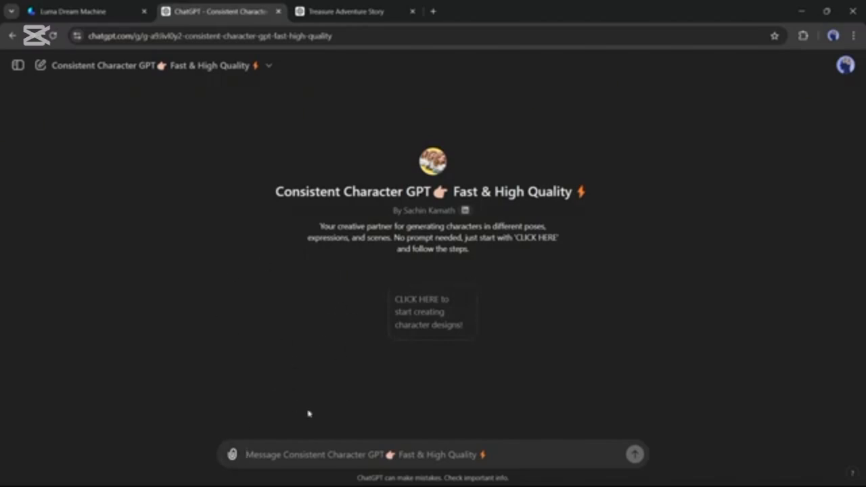
# Instruct the GPT to give a prompt for pasting directly into DALL-E whenever it wants to generate an image, instead of generating it
pyautogui.write('Before we get started here are additional instructions, Whenever ever you want to generate an image instead of generating it give me the prompt which I can paste into DALL-E directly.')
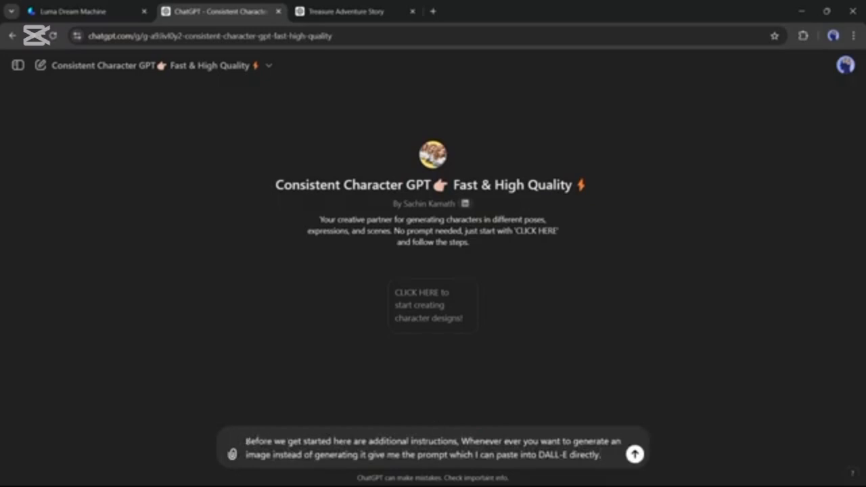
pyautogui.moveTo(247, 442); pyautogui.dragTo(556, 456)
pyautogui.click(599, 455)
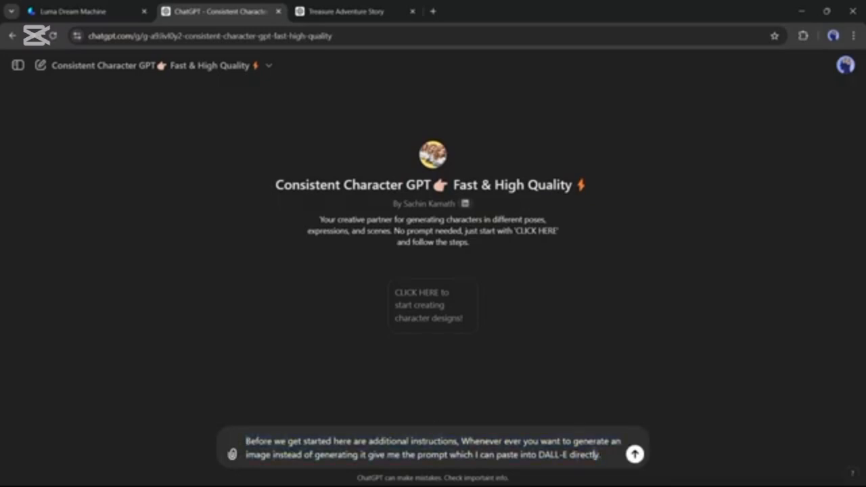
pyautogui.click(635, 454)
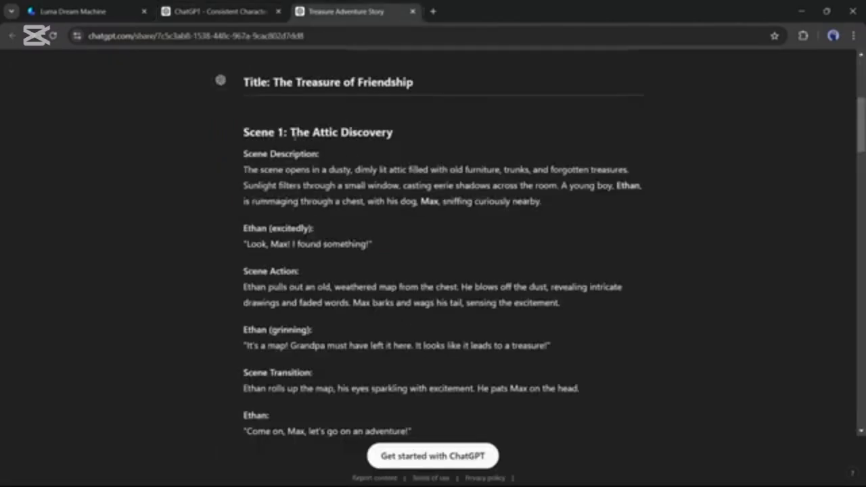
# Review the Treasure Adventure Story script and highlight the young boy's introduction and name in the Scene 1 description
pyautogui.scroll(-5, 296, 134)
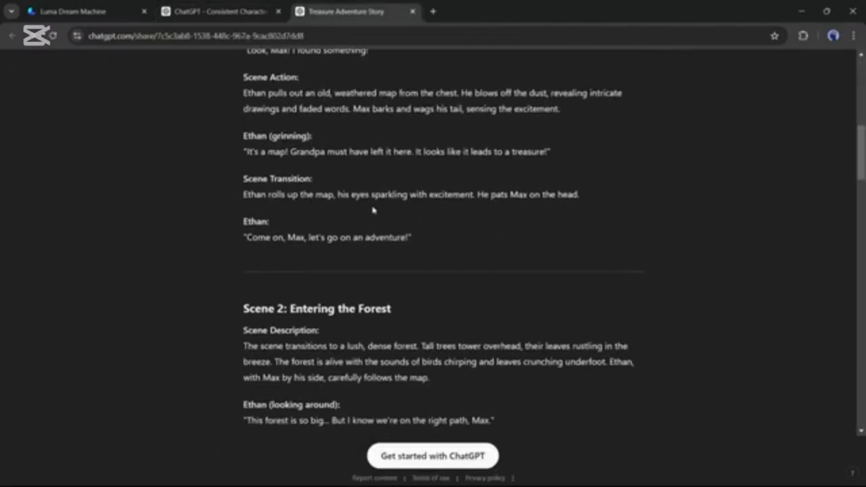
pyautogui.scroll(4, 410, 268)
pyautogui.scroll(2, 409, 268)
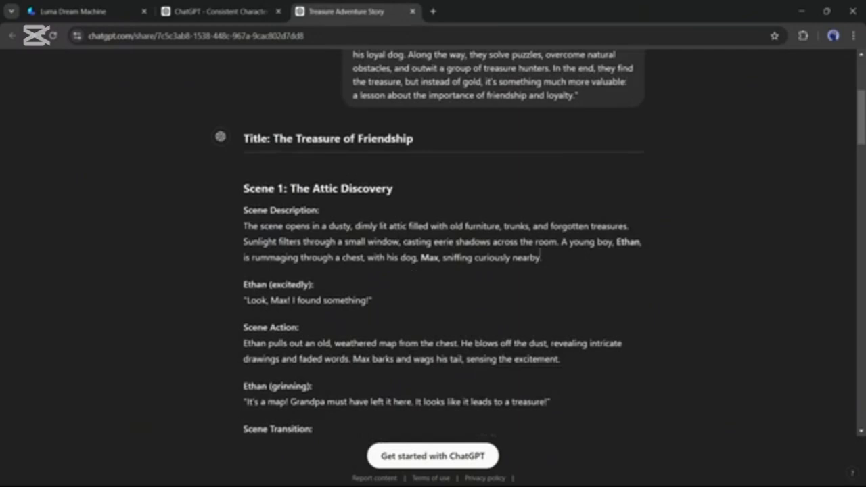
pyautogui.moveTo(567, 241); pyautogui.dragTo(641, 242)
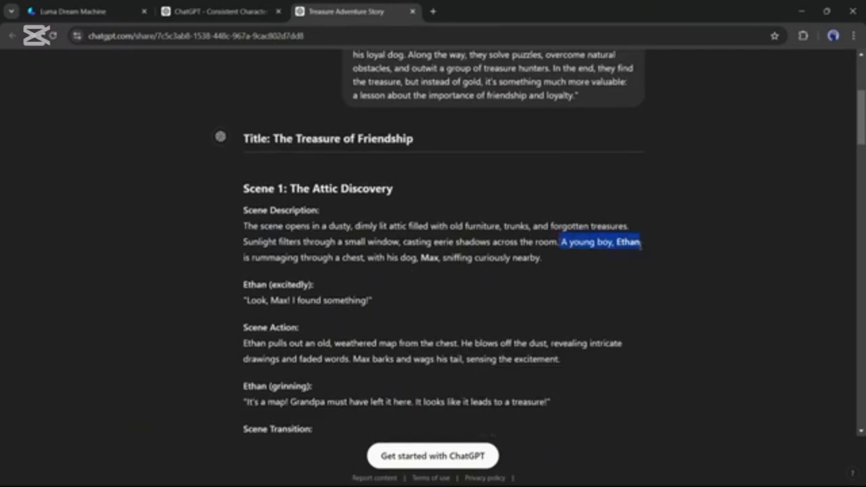
pyautogui.click(613, 245)
pyautogui.doubleClick(626, 242)
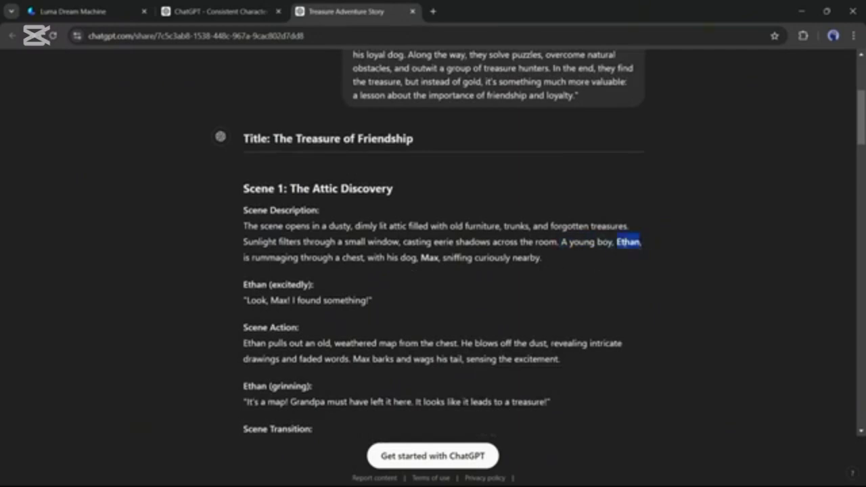
# In the Consistent Character GPT chat, answer that the character is male and give the boy's name from the script
pyautogui.click(216, 11)
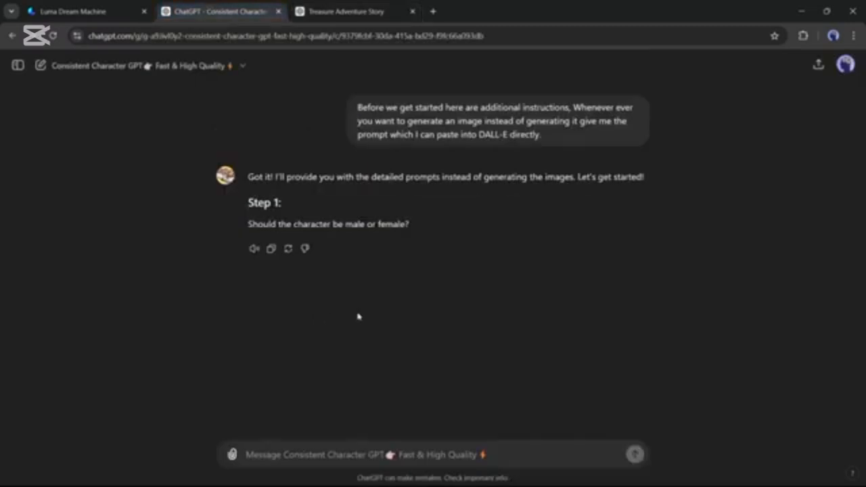
pyautogui.click(333, 449)
pyautogui.write('m')
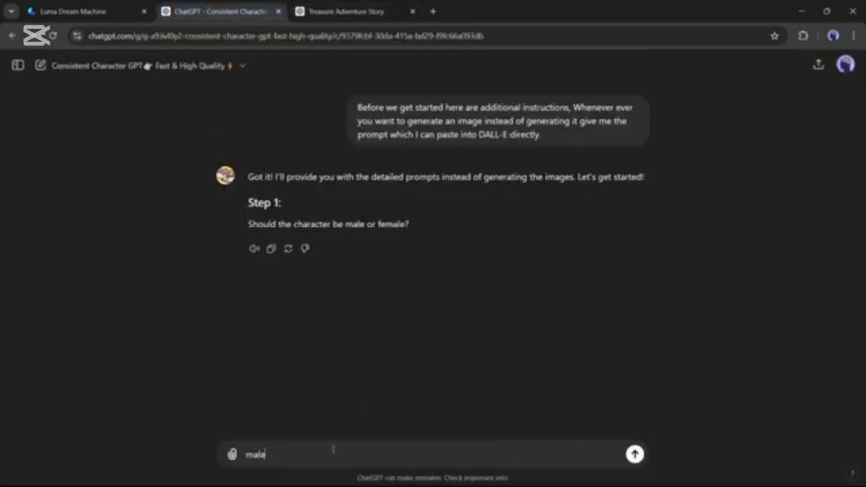
pyautogui.write('ale')
pyautogui.press('Return')
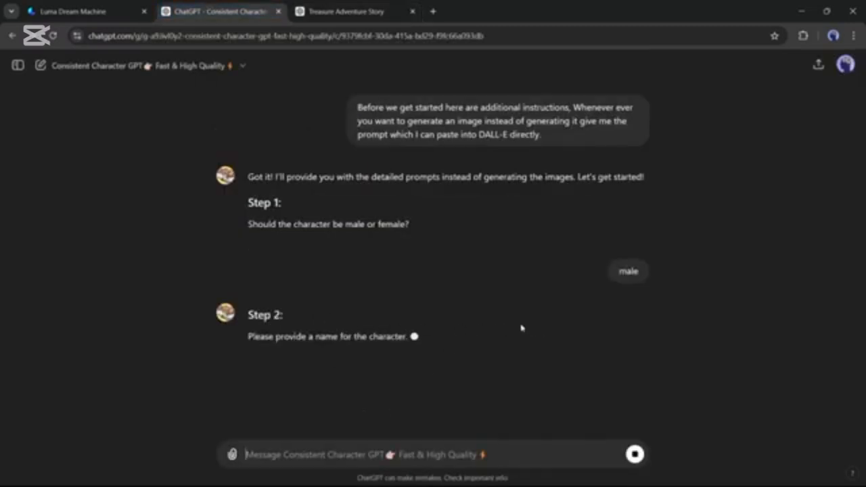
pyautogui.write('Ethan')
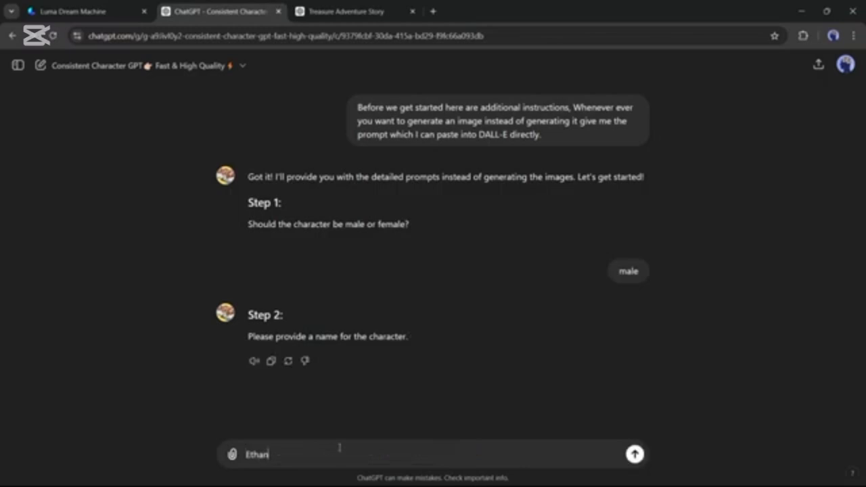
pyautogui.press('Return')
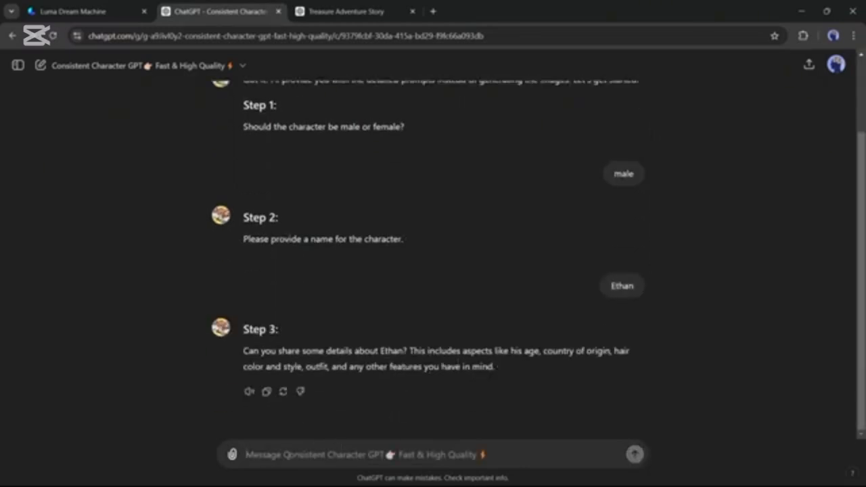
# Describe the character to the GPT as "12 years old American boy, Dark brown hair, White shirt, black jeans, Big size converse"
pyautogui.write('12 years old American boy,')
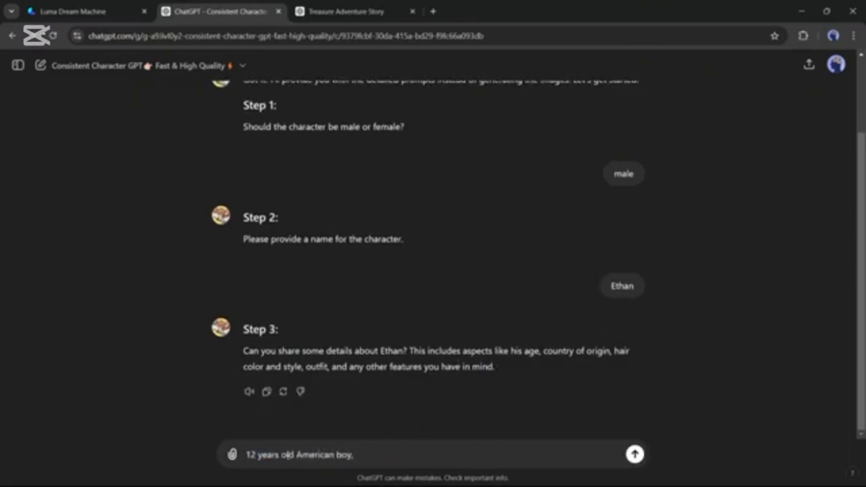
pyautogui.write(' Dark brown hair, White')
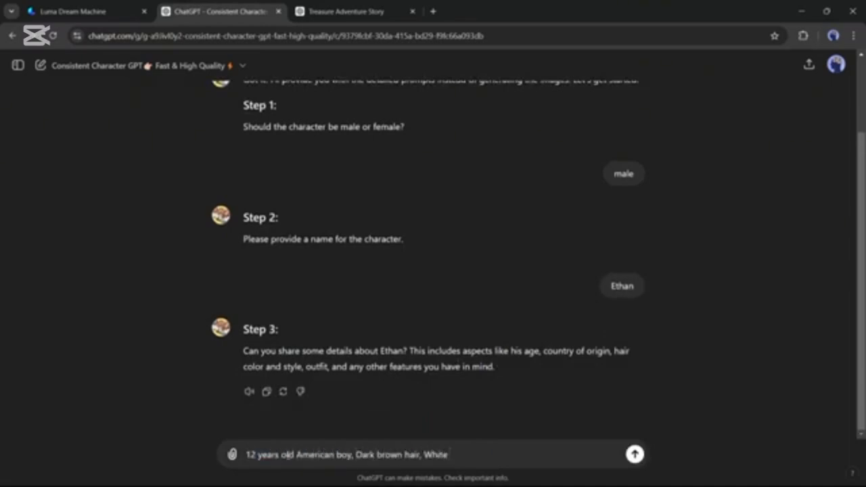
pyautogui.write(' shirt, black jeans, ')
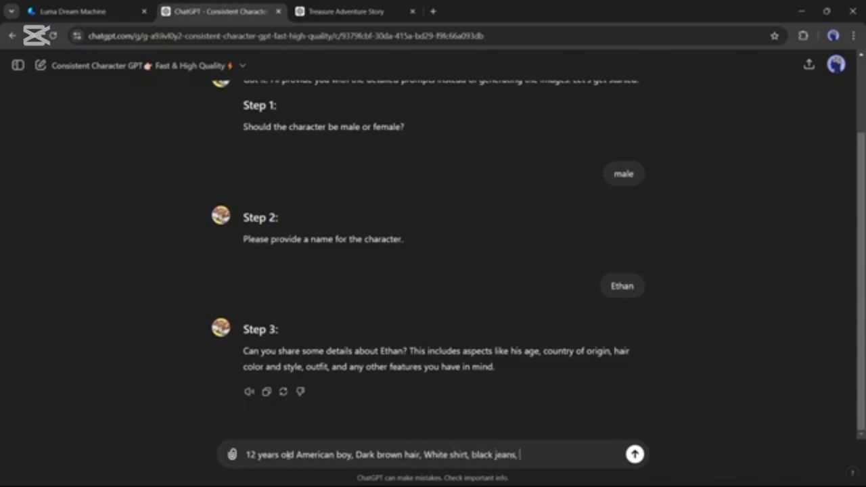
pyautogui.write('Big size converse')
pyautogui.click(636, 455)
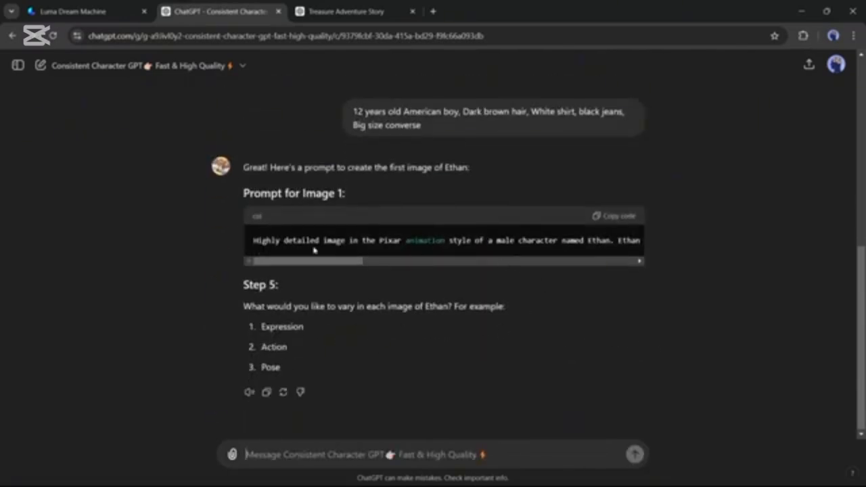
# Read through the GPT's Prompt for Image 1 to its end and copy it
pyautogui.moveTo(254, 242); pyautogui.dragTo(646, 248)
pyautogui.click(481, 249)
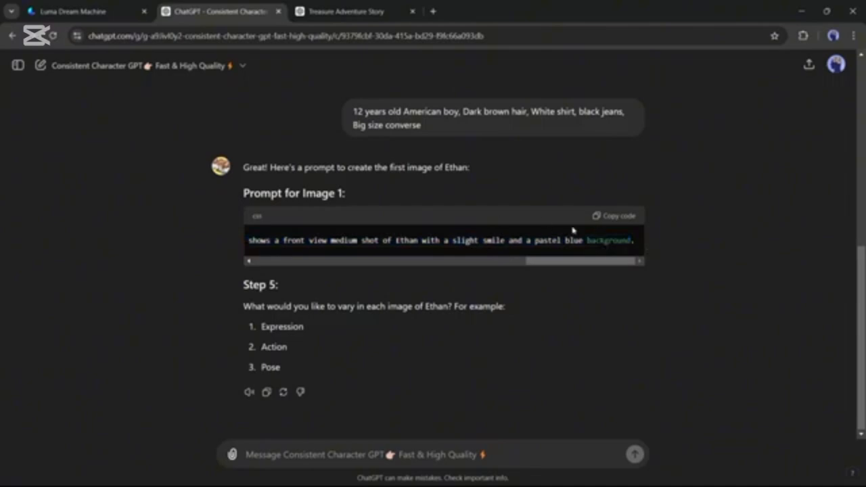
pyautogui.click(615, 218)
# Switch to Copilot in Edge, generate the character images from the copied prompt and look them over
pyautogui.moveTo(401, 485)
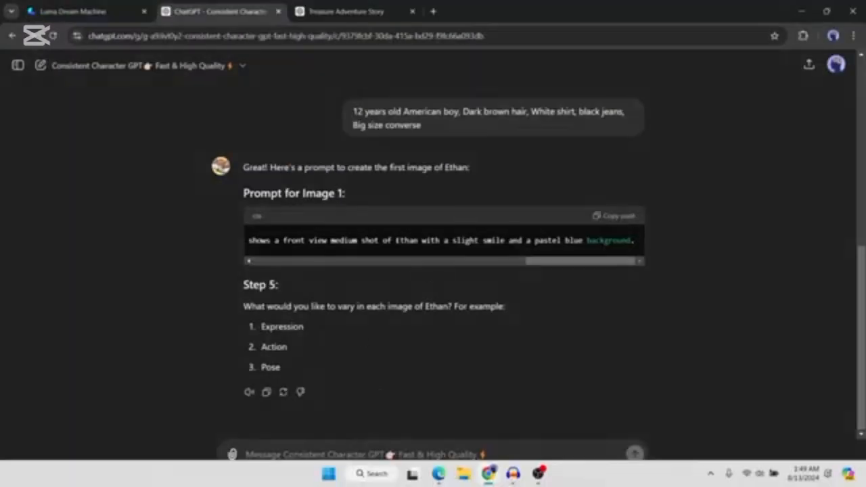
pyautogui.click(438, 473)
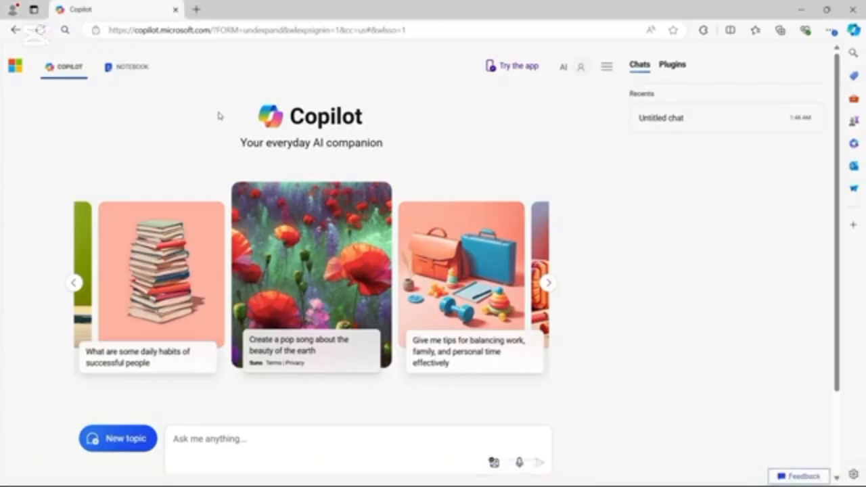
pyautogui.moveTo(364, 117); pyautogui.dragTo(247, 115)
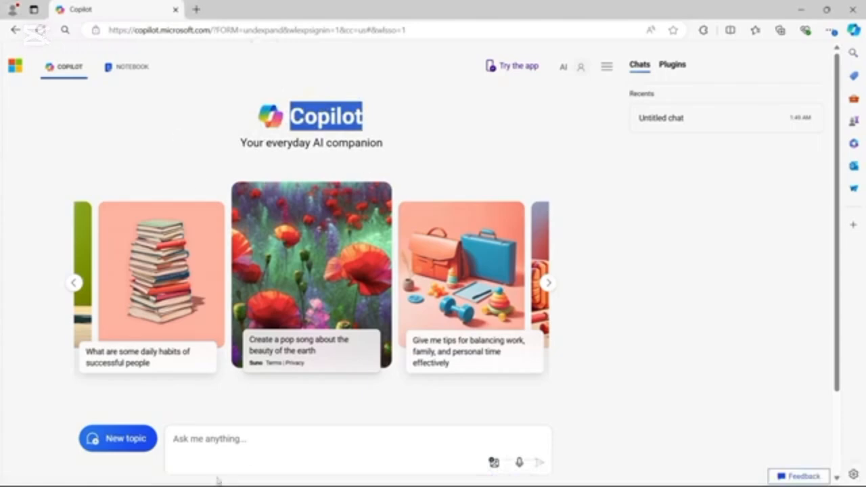
pyautogui.click(223, 446)
pyautogui.hotkey('ctrl', 'v')
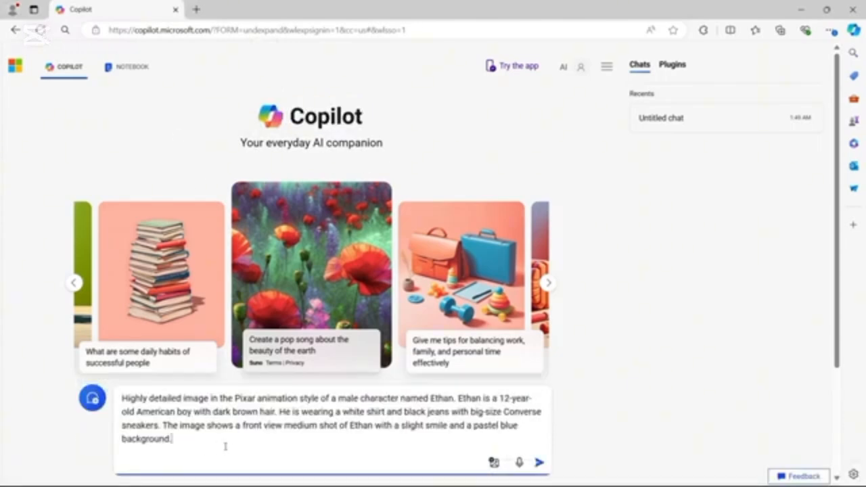
pyautogui.press('Return')
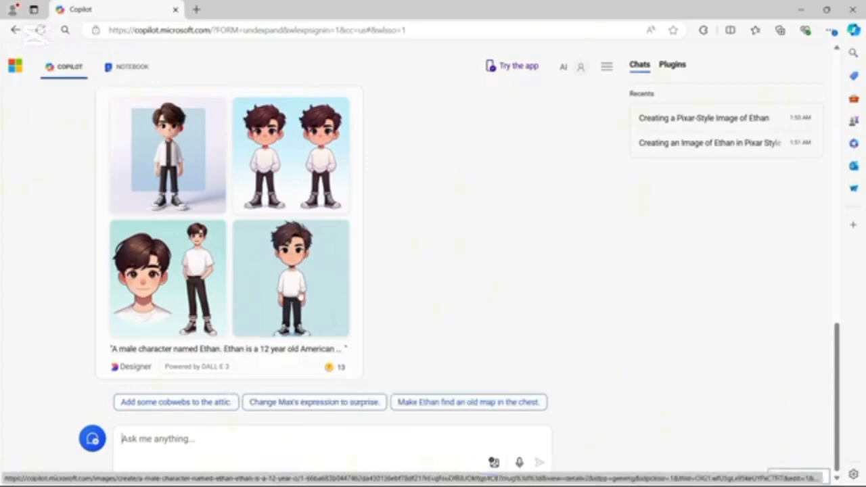
pyautogui.scroll(3, 298, 284)
pyautogui.scroll(-3, 311, 295)
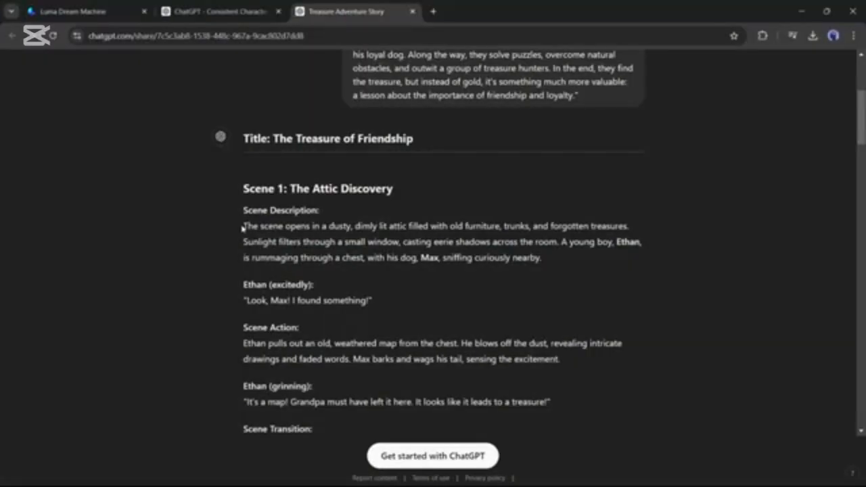
# Tell the GPT to vary "action" in each image, and give the script's Scene 1 description as the second image's action
pyautogui.moveTo(243, 228); pyautogui.dragTo(559, 265)
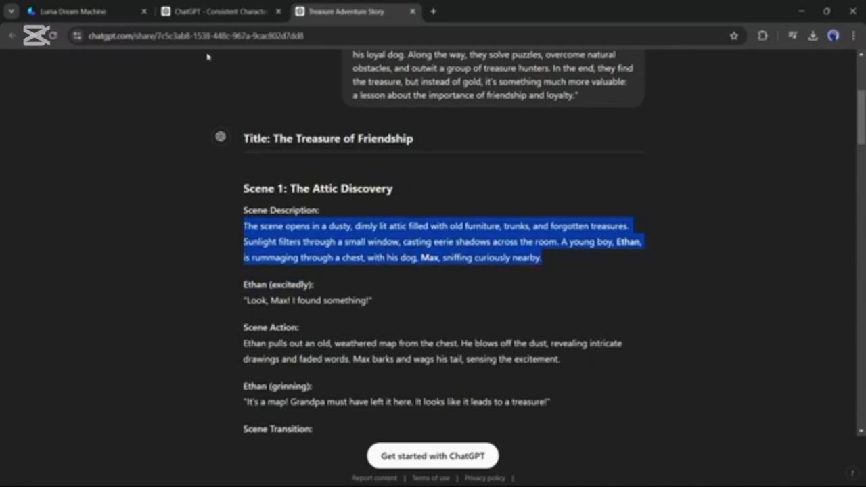
pyautogui.click(216, 12)
pyautogui.moveTo(550, 367); pyautogui.dragTo(655, 368)
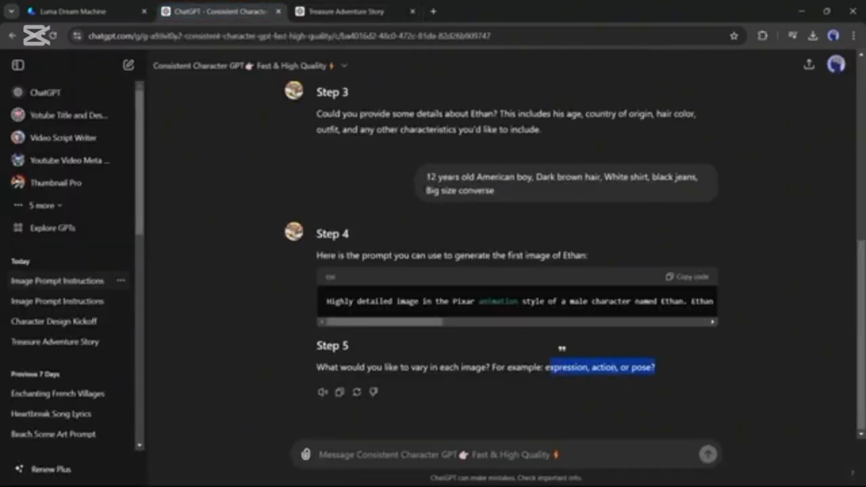
pyautogui.click(473, 452)
pyautogui.write('action')
pyautogui.press('Return')
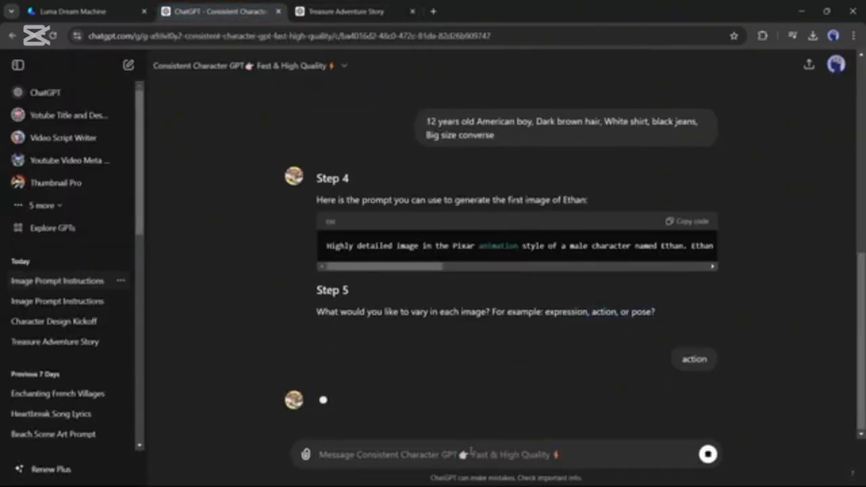
pyautogui.hotkey('ctrl', 'v')
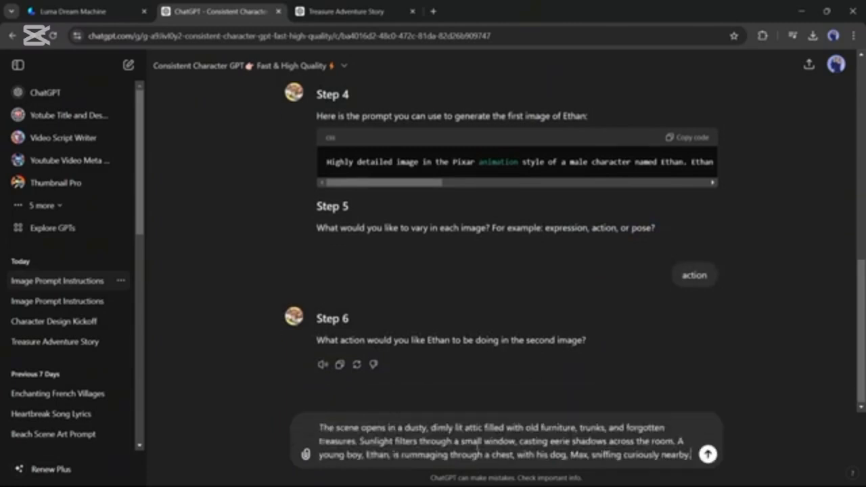
pyautogui.press('Return')
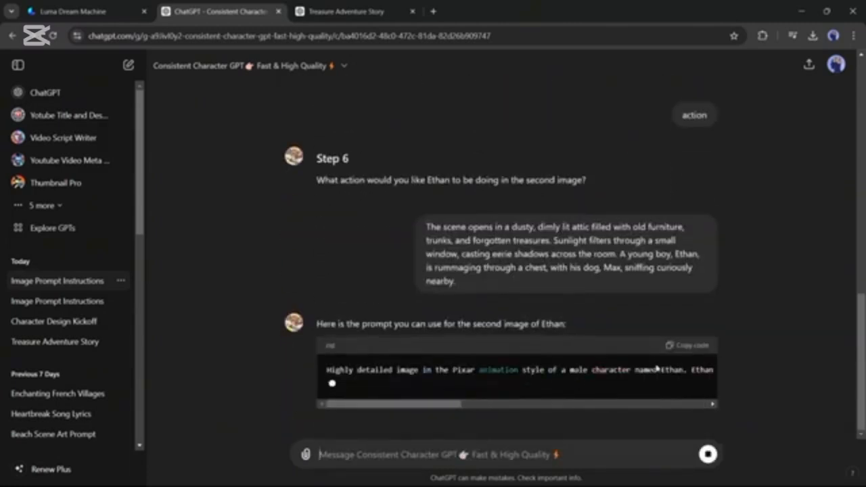
# Copy the GPT's prompt for the second image and generate the attic scene from it in Copilot
pyautogui.click(695, 223)
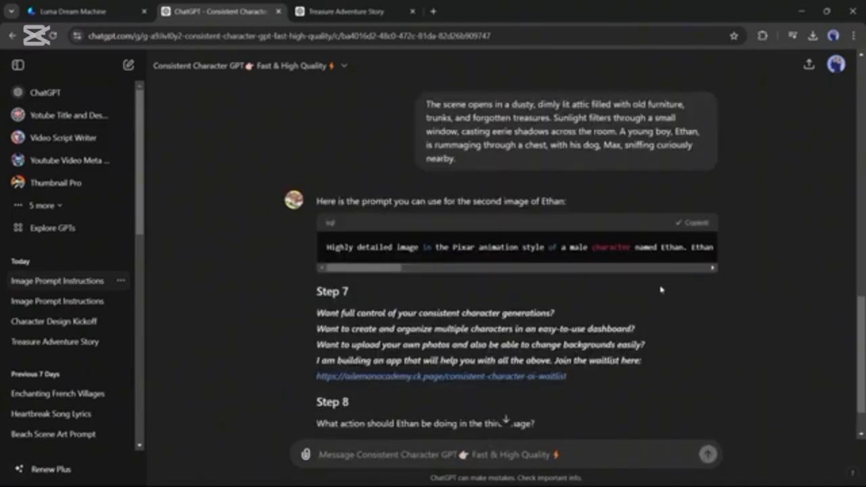
pyautogui.scroll(2, 520, 277)
pyautogui.scroll(-1, 518, 280)
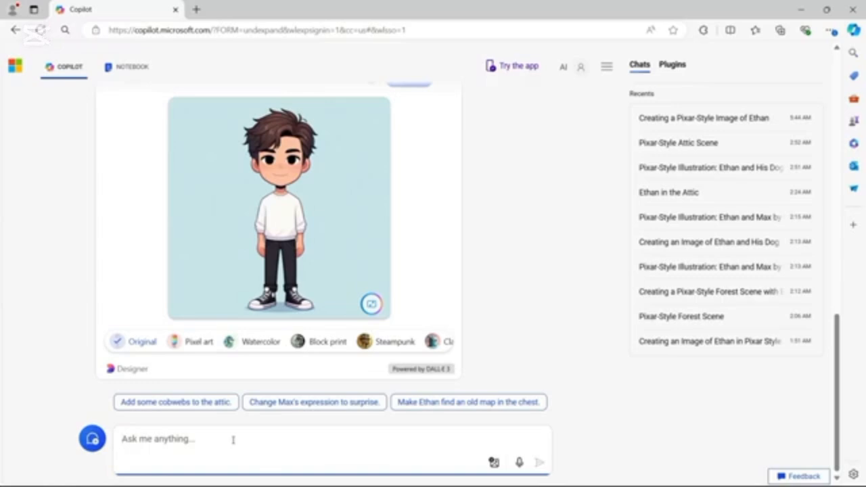
pyautogui.hotkey('ctrl', 'v')
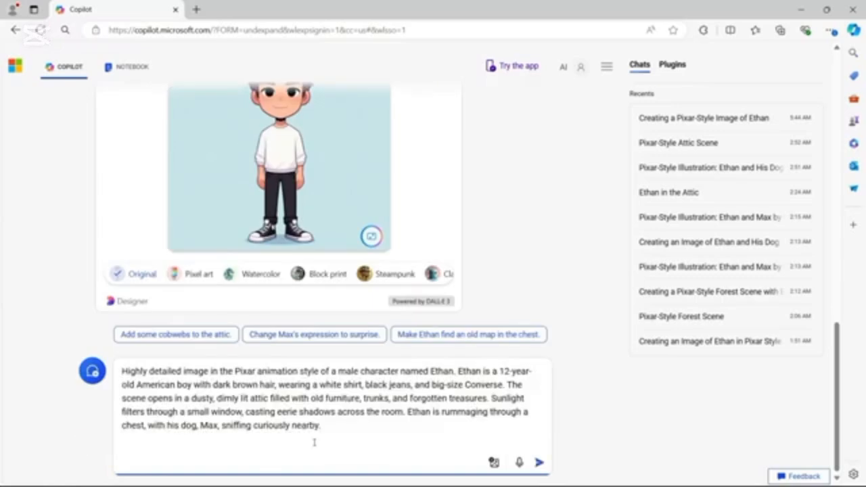
pyautogui.press('Return')
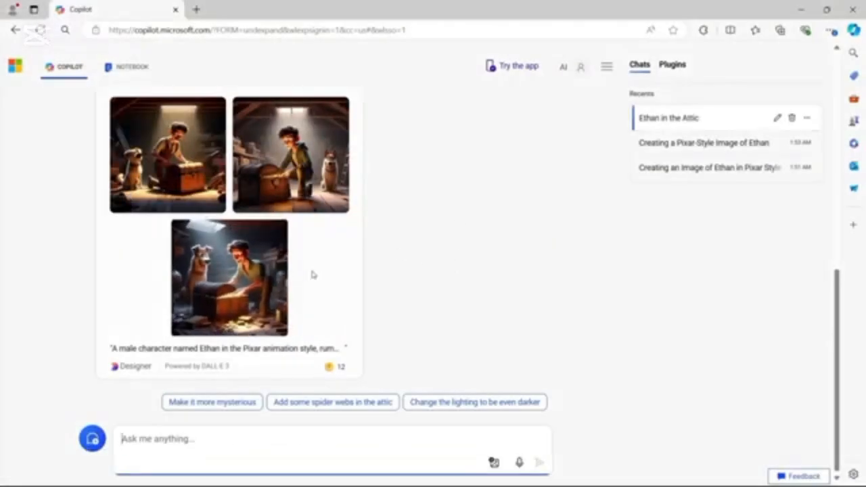
# Open the generated attic image of the boy kneeling beside the chest with the dog seated behind him, and convert it to Landscape
pyautogui.scroll(1, 310, 266)
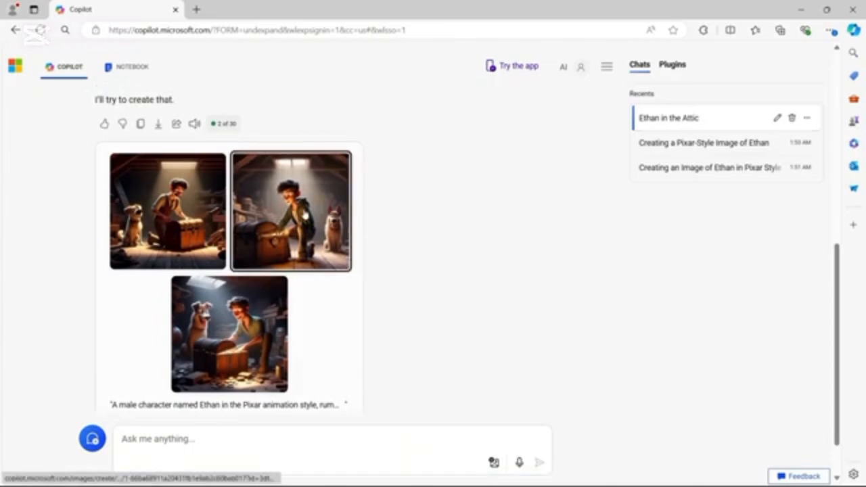
pyautogui.click(305, 215)
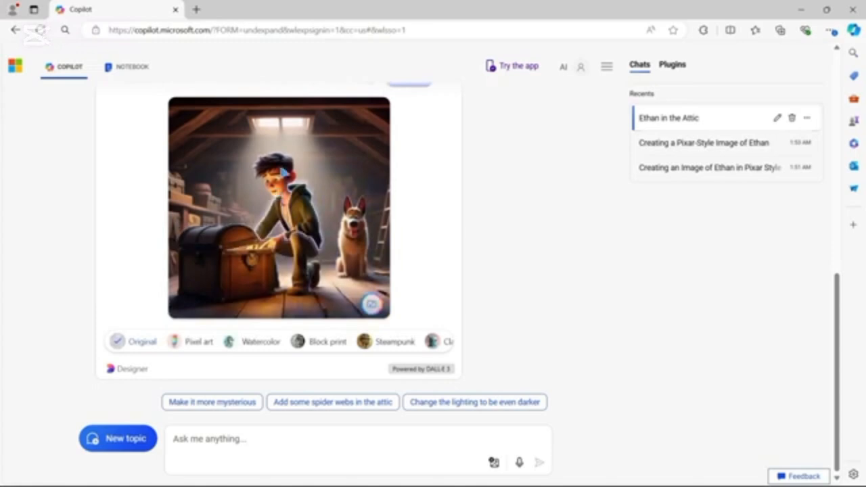
pyautogui.click(373, 306)
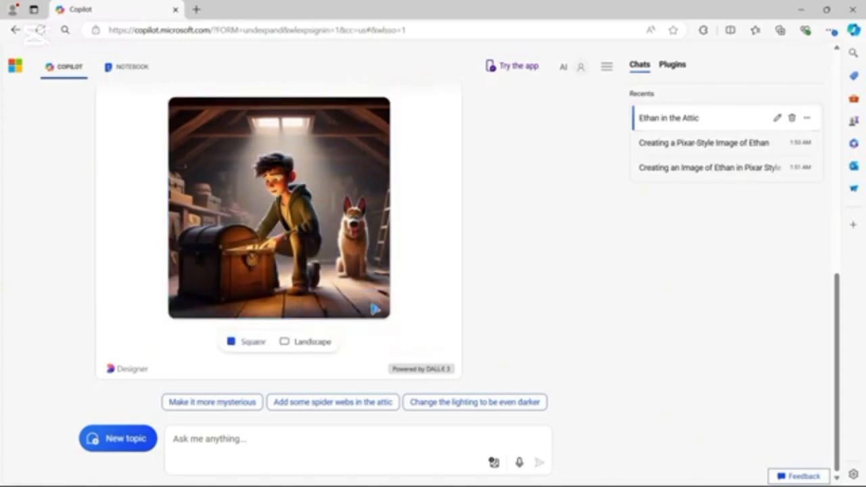
pyautogui.click(309, 342)
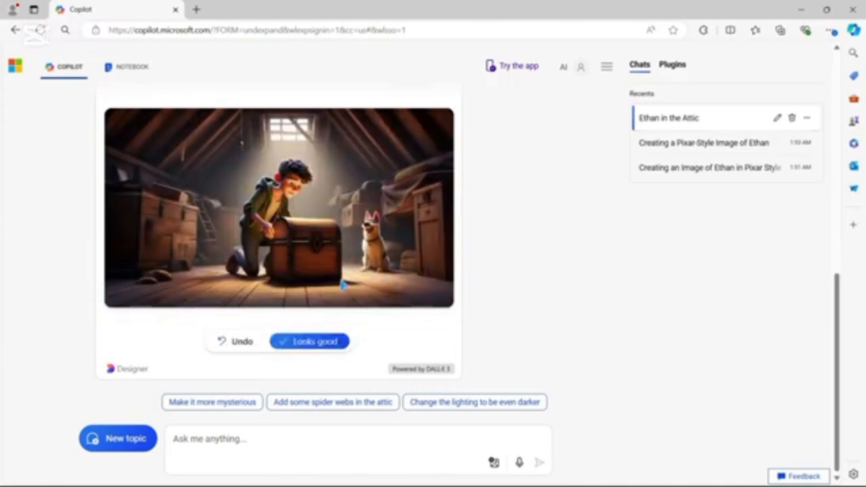
pyautogui.click(309, 341)
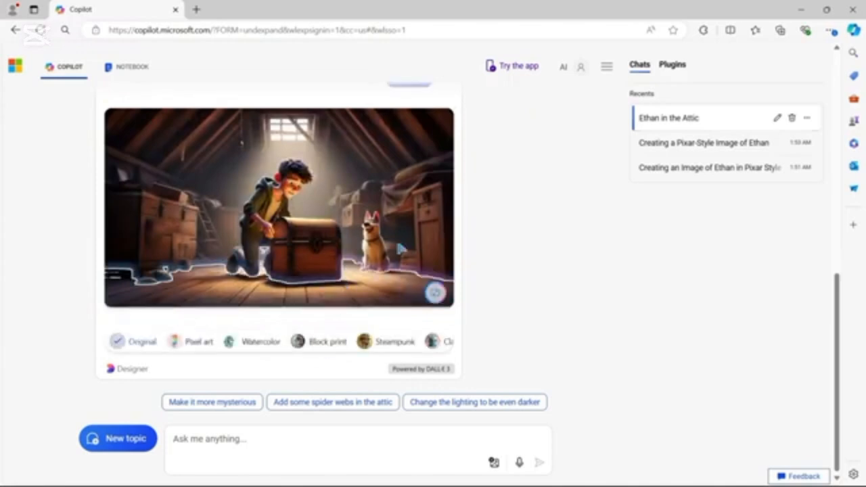
pyautogui.click(352, 257)
pyautogui.click(447, 192)
pyautogui.click(412, 232)
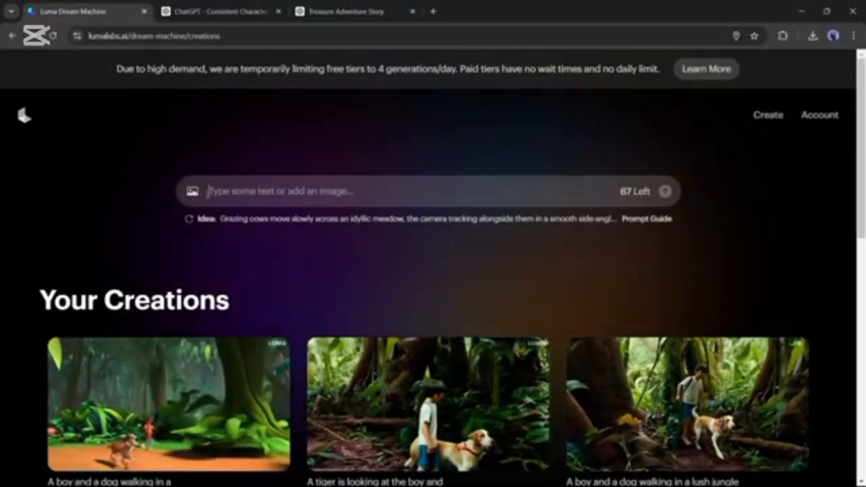
# In Luma Dream Machine, generate a video from the image of the boy crouching in the attic with Enhance prompt on, then return to the creations list
pyautogui.click(193, 195)
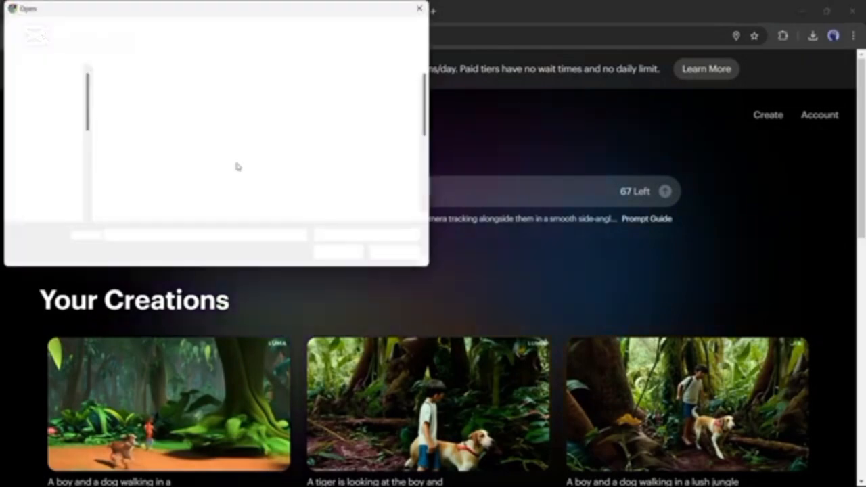
pyautogui.doubleClick(253, 142)
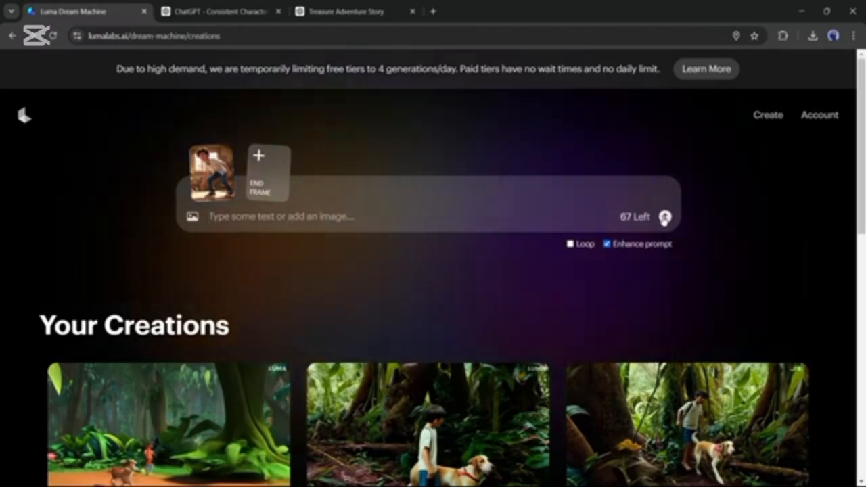
pyautogui.click(665, 217)
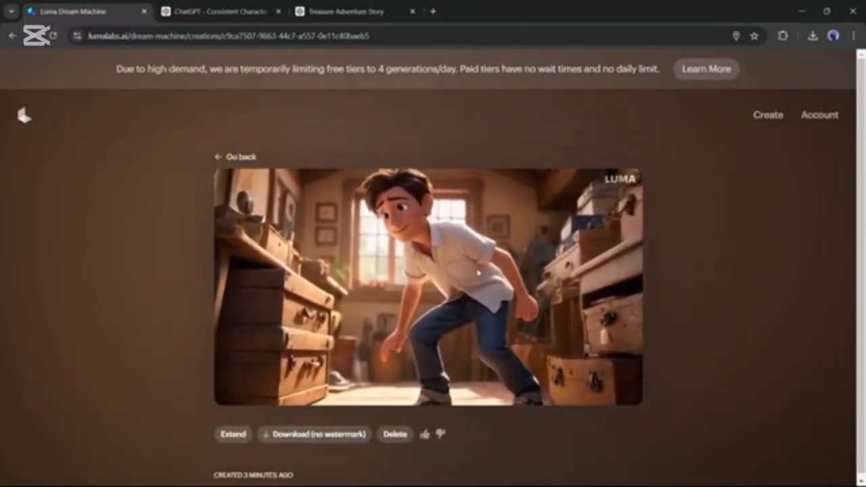
pyautogui.rightClick(453, 259)
pyautogui.click(433, 261)
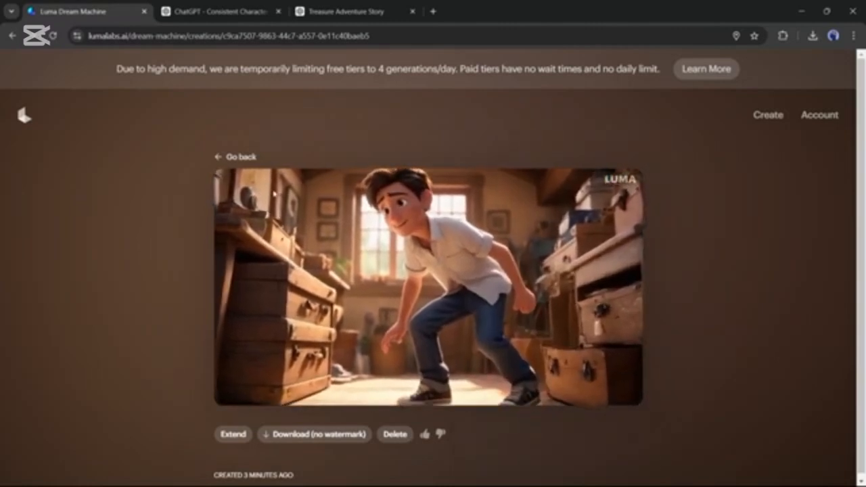
pyautogui.click(218, 160)
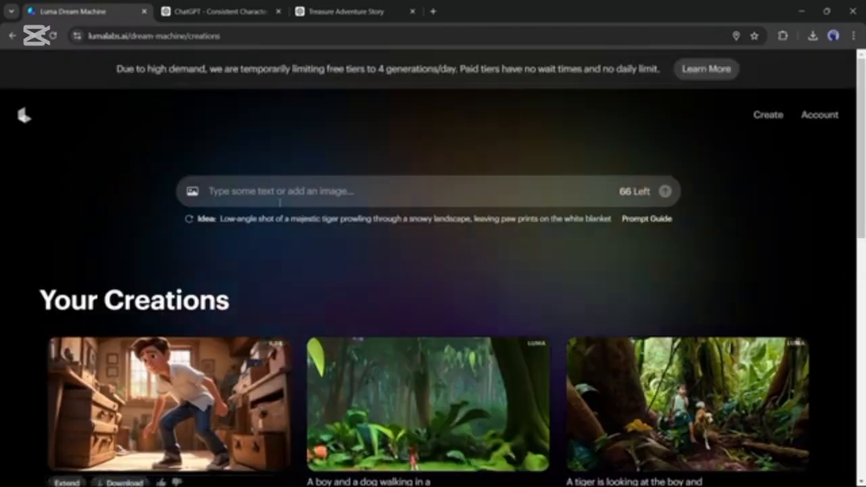
# Generate a video from the attic image frames, using the script's Scene 1 description copied from the Treasure Adventure Story page as prompt
pyautogui.click(192, 188)
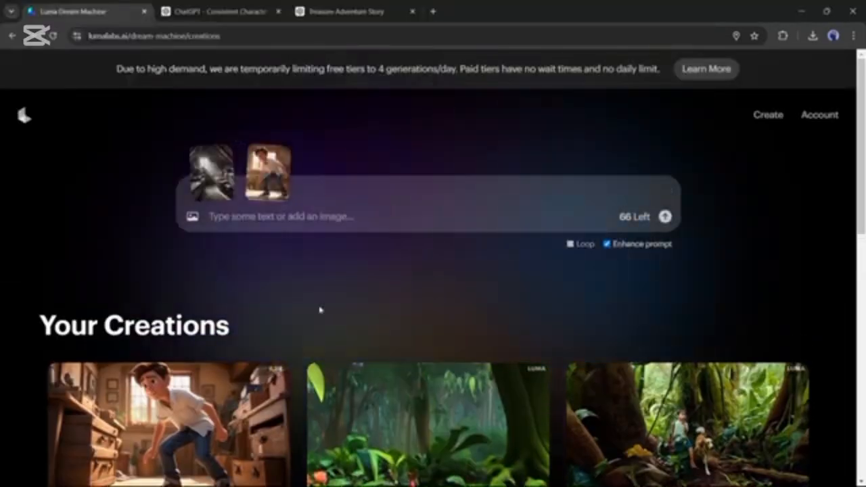
pyautogui.click(332, 7)
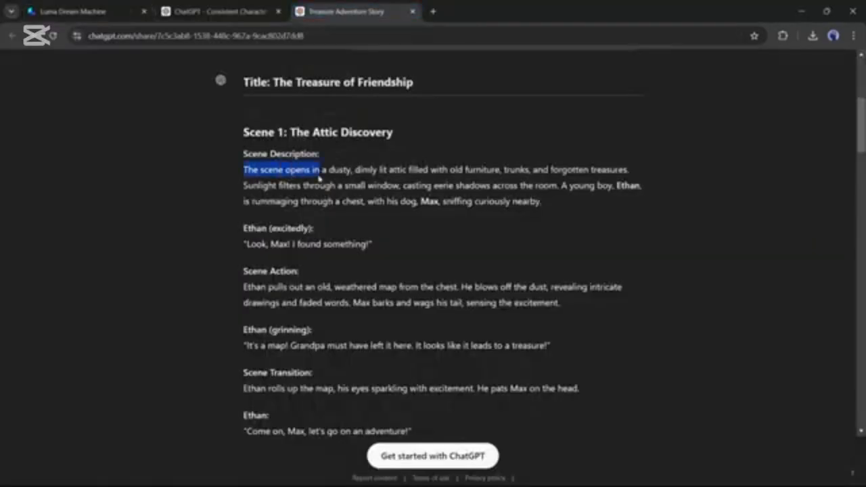
pyautogui.click(91, 12)
pyautogui.click(338, 217)
pyautogui.hotkey('ctrl', 'v')
pyautogui.click(665, 242)
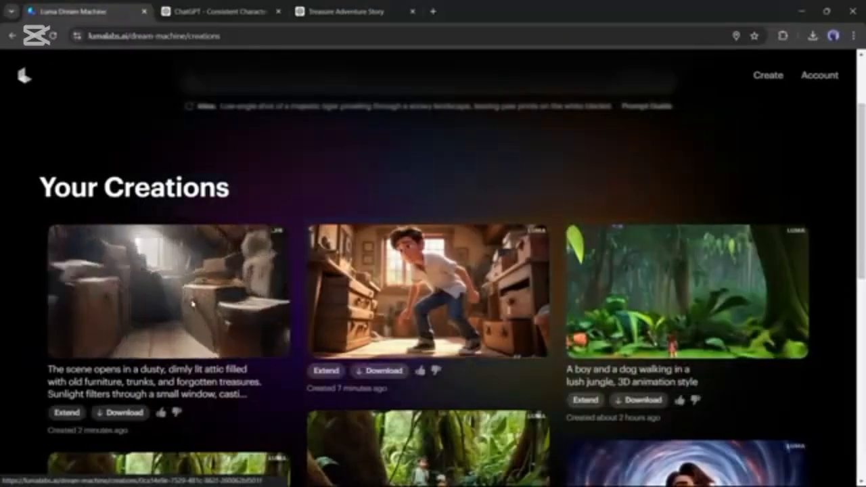
# Open the newly generated attic video, review the clip with its prompt, and return to the creations list
pyautogui.click(196, 303)
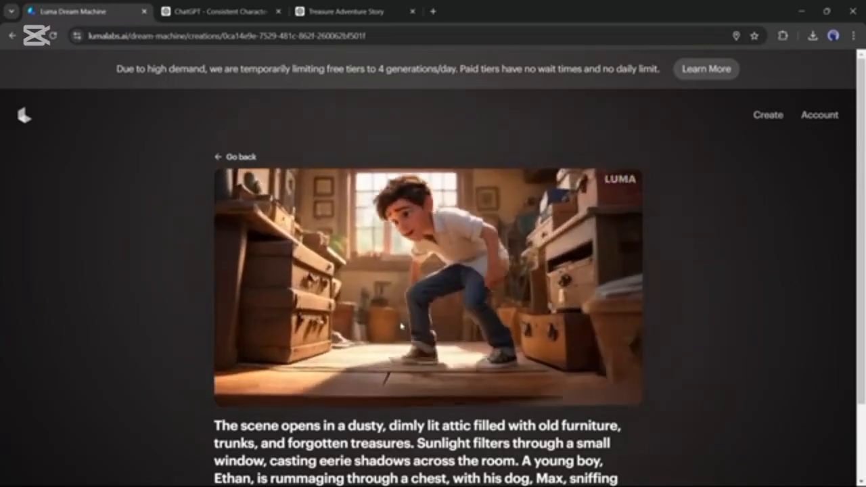
pyautogui.scroll(-2, 400, 327)
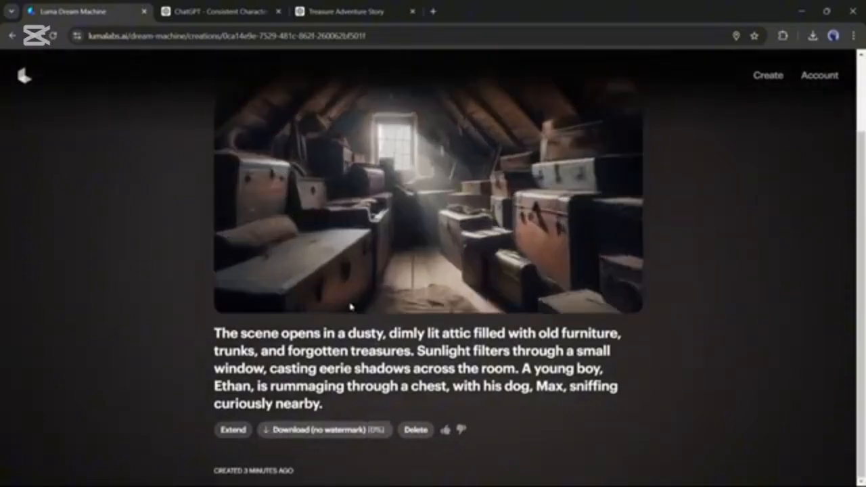
pyautogui.scroll(2, 342, 308)
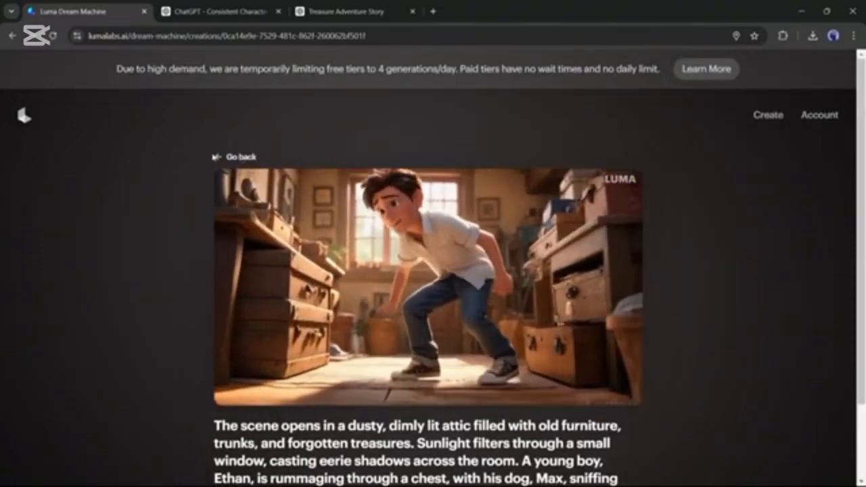
pyautogui.click(219, 158)
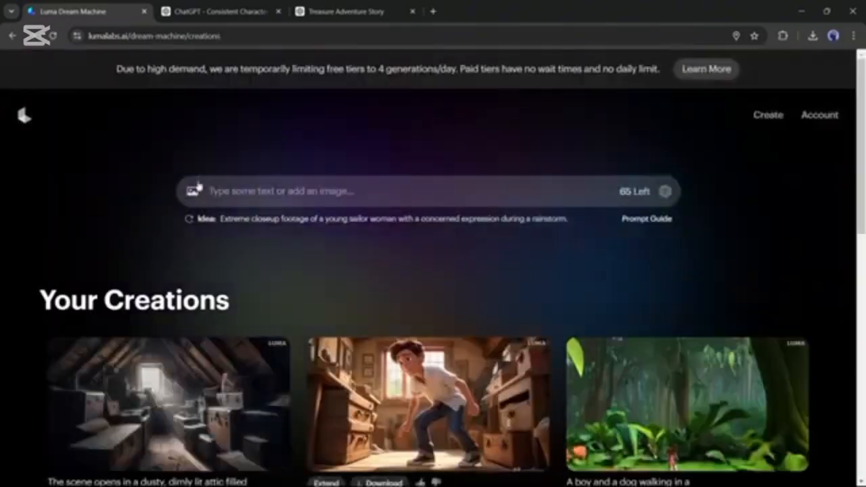
# Set the crouching boy image as the start frame and the image of the boy kneeling at the chest as the end frame
pyautogui.click(192, 190)
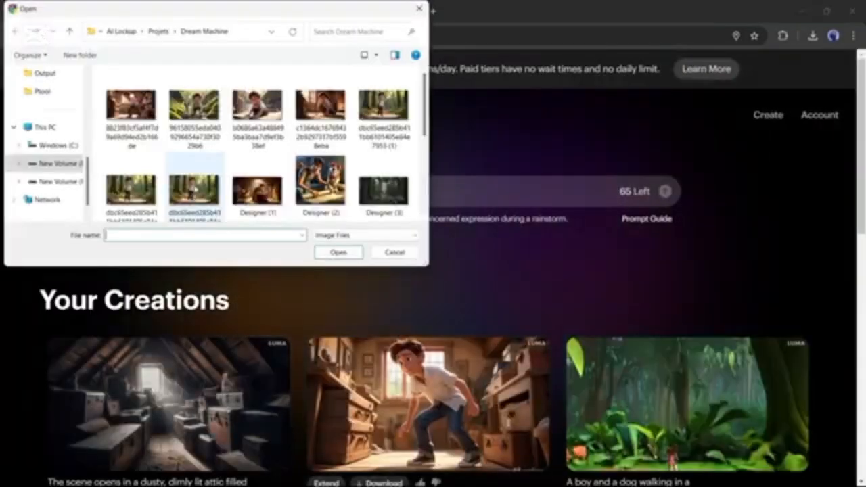
pyautogui.doubleClick(134, 108)
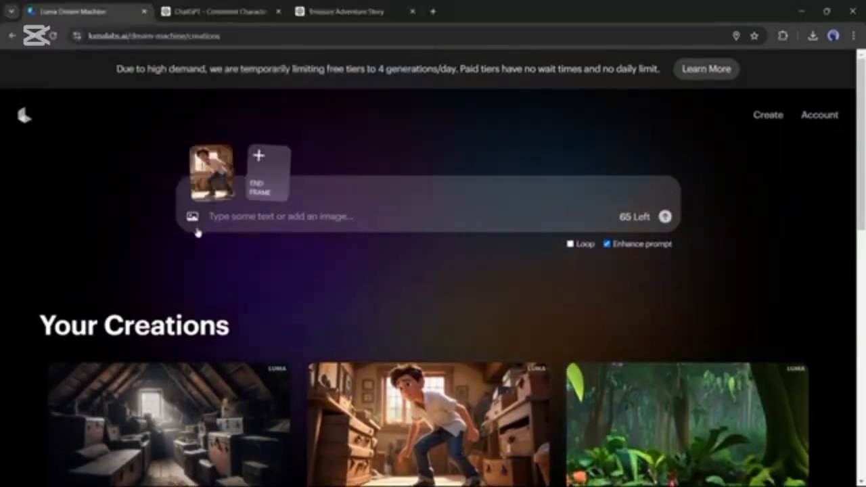
pyautogui.click(265, 193)
pyautogui.doubleClick(264, 178)
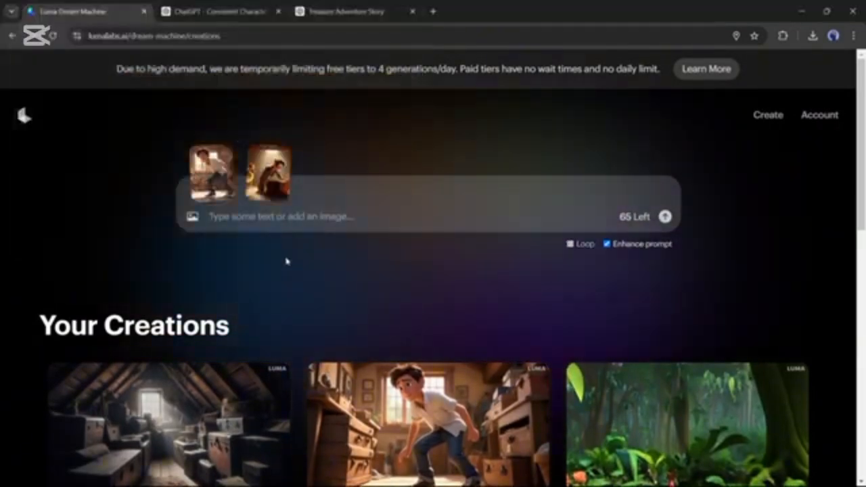
# Prompt with the Scene 1 description minus its opening "The scene opens", generate the video with Enhance prompt on, and open the result
pyautogui.click(318, 217)
pyautogui.write('The scene opens in a dusty, dimly lit attic filled with old furniture, trunks, and forgotten treasures. Sunlight filters through a small window, casting eerie shadows across the room. A young boy, Ethan, is rummaging through a chest, with his dog, Max, sniffing curiously nearby.')
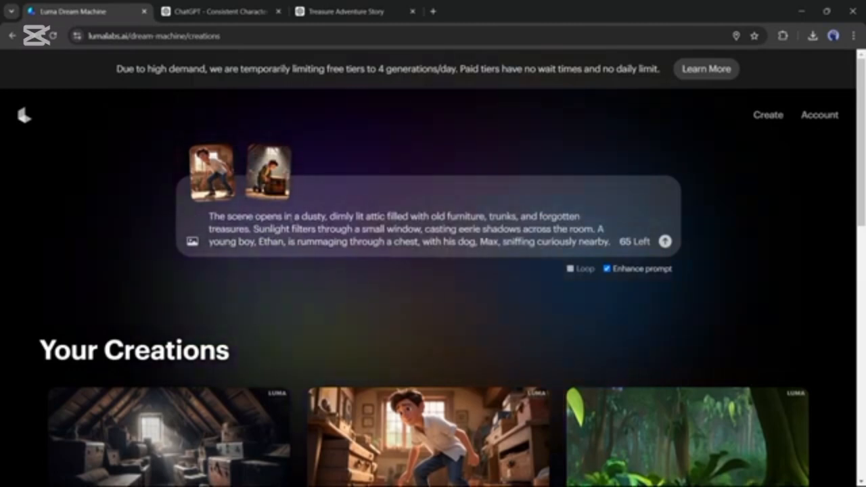
pyautogui.moveTo(327, 216); pyautogui.dragTo(170, 218)
pyautogui.press('BackSpace')
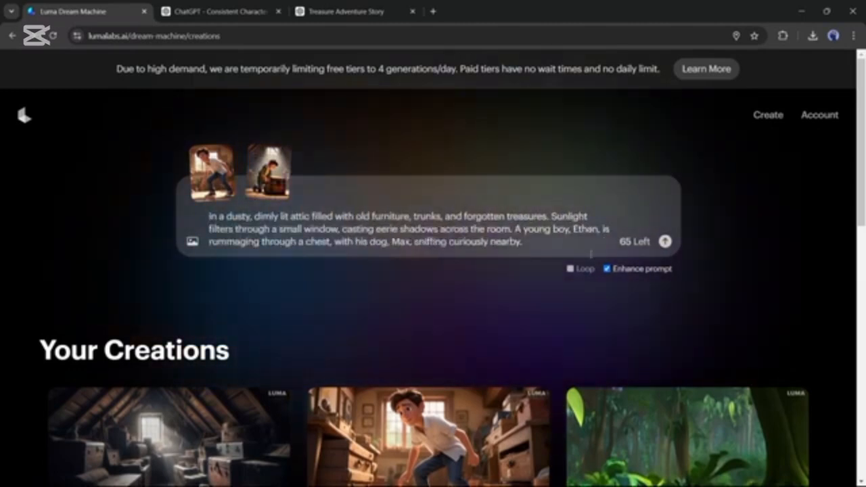
pyautogui.click(665, 241)
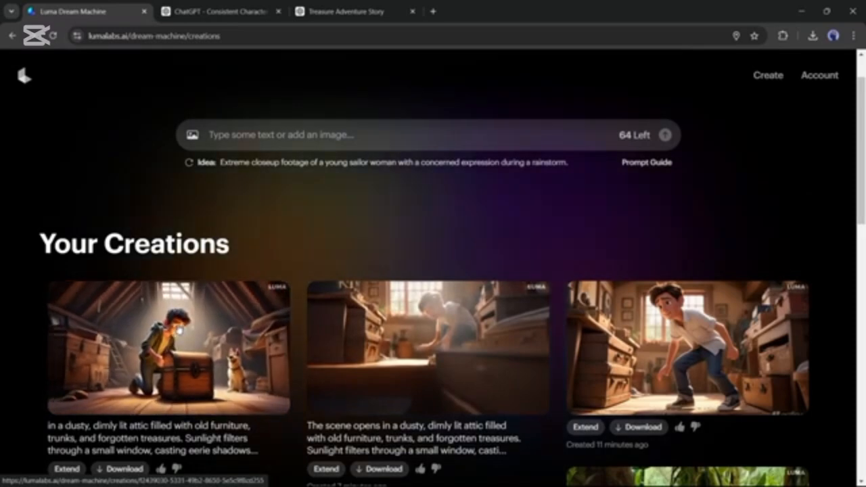
pyautogui.click(232, 340)
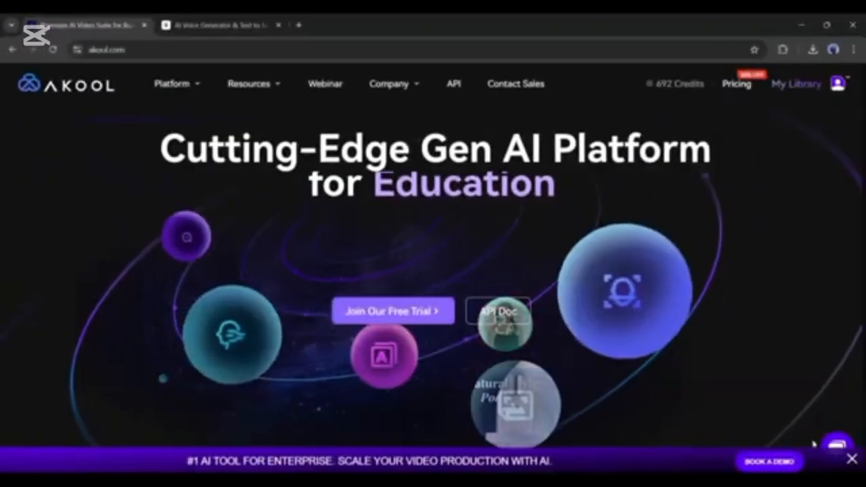
# Switch to AKOOL, dismiss the enterprise promotion banner, and start the Realistic Avatar generator
pyautogui.click(852, 460)
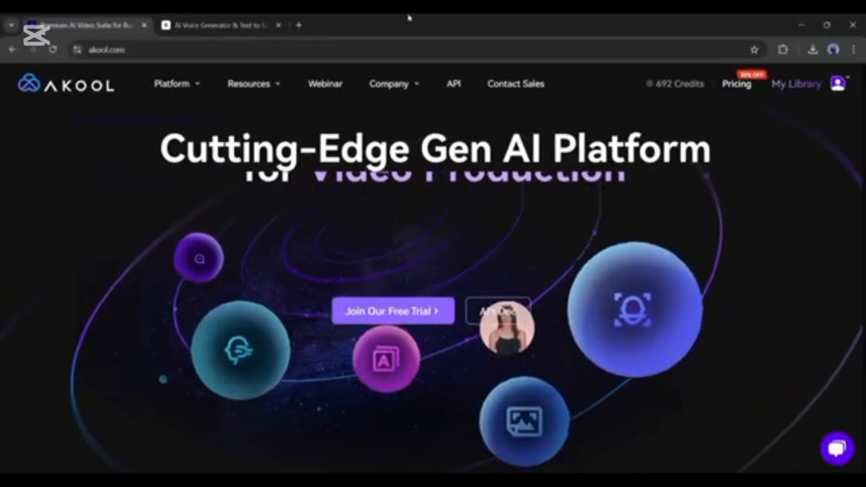
pyautogui.scroll(-10, 244, 245)
pyautogui.scroll(10, 243, 245)
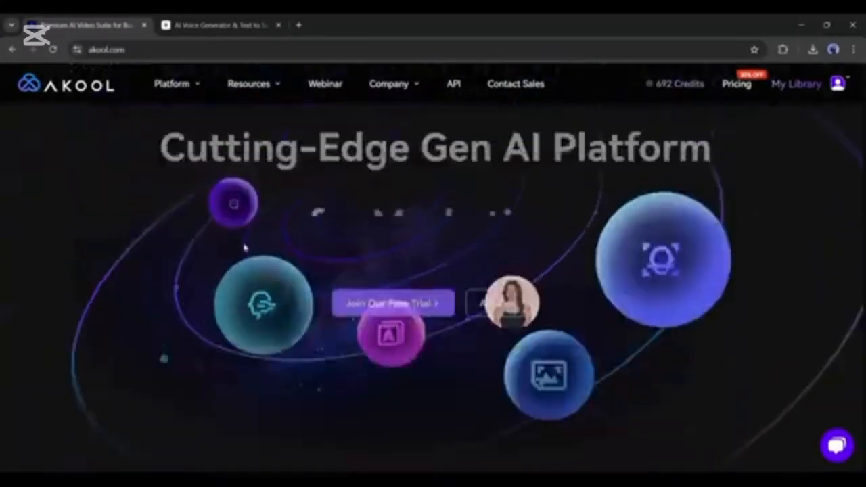
pyautogui.moveTo(180, 85)
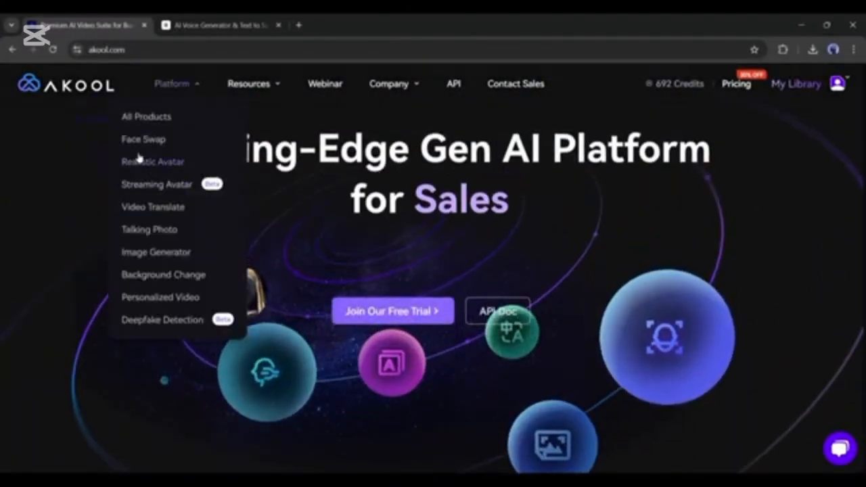
pyautogui.click(169, 161)
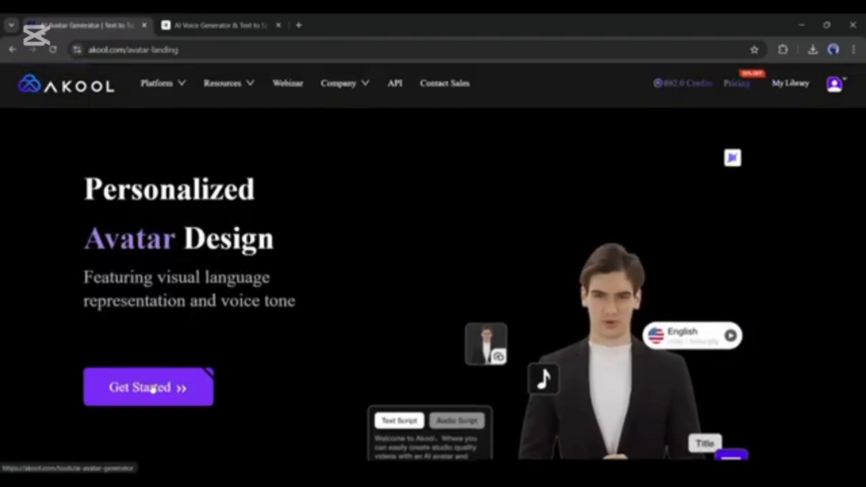
pyautogui.click(152, 387)
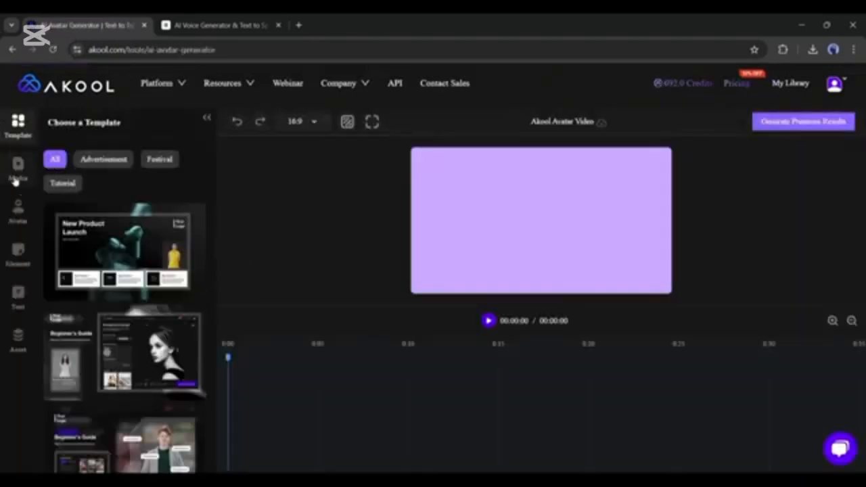
# Upload the forest clip of the boy holding the map with his dog beside him as a new avatar
pyautogui.click(14, 213)
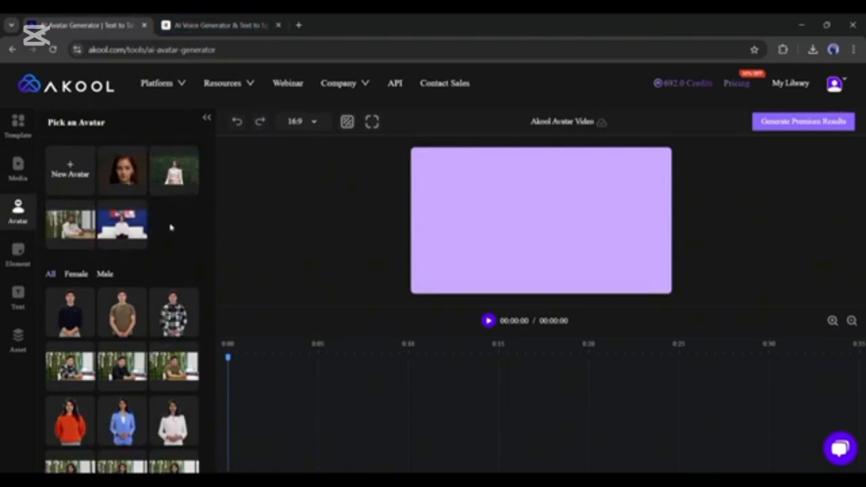
pyautogui.click(58, 172)
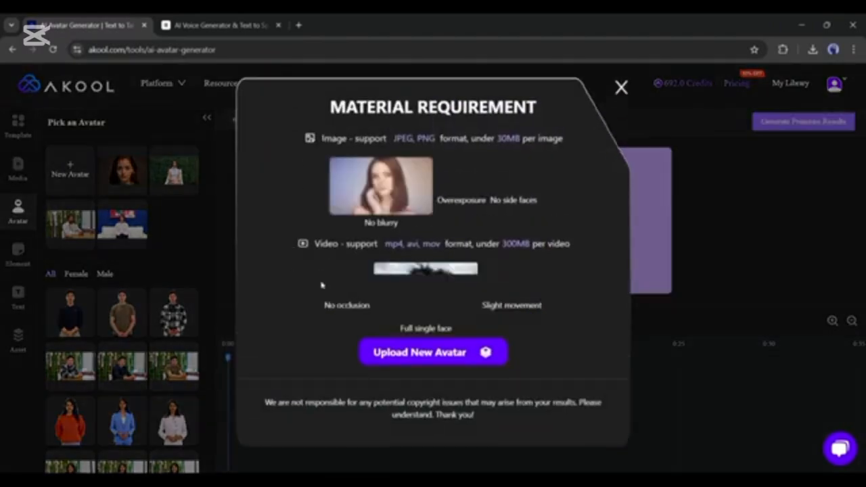
pyautogui.click(443, 359)
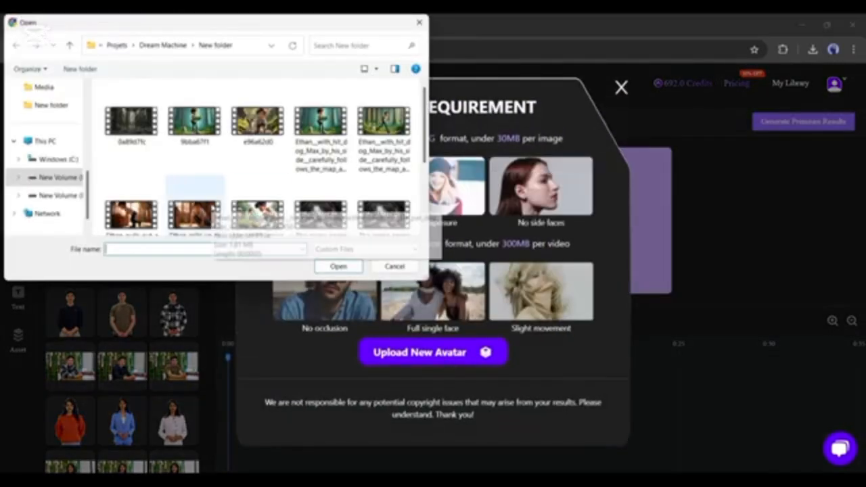
pyautogui.doubleClick(342, 161)
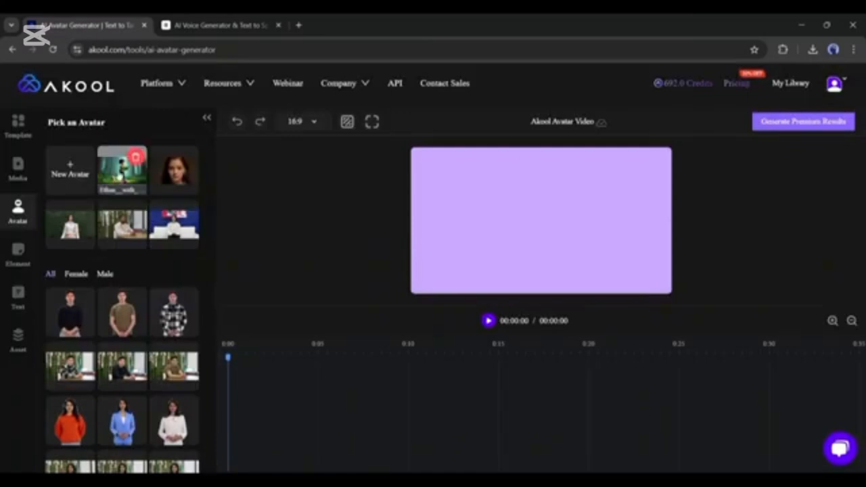
# Place the uploaded forest clip on the canvas and enlarge it to fill the whole 16:9 frame
pyautogui.click(118, 178)
pyautogui.moveTo(499, 187); pyautogui.dragTo(463, 165)
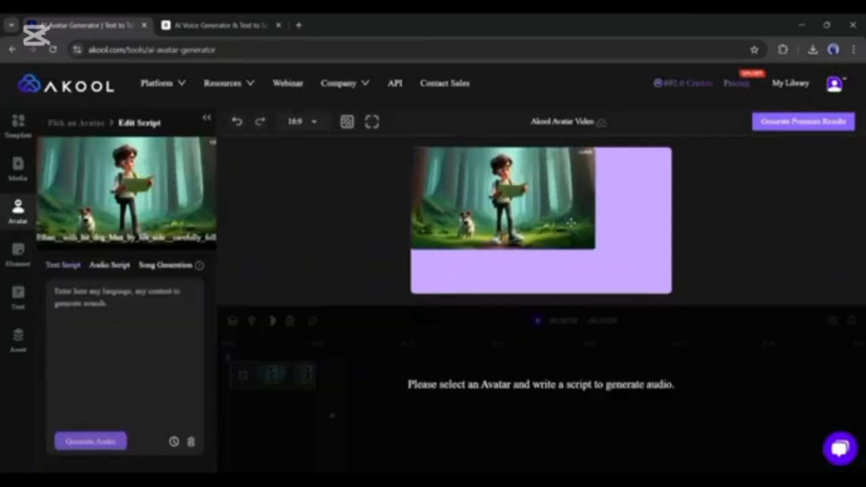
pyautogui.moveTo(593, 248); pyautogui.dragTo(688, 310)
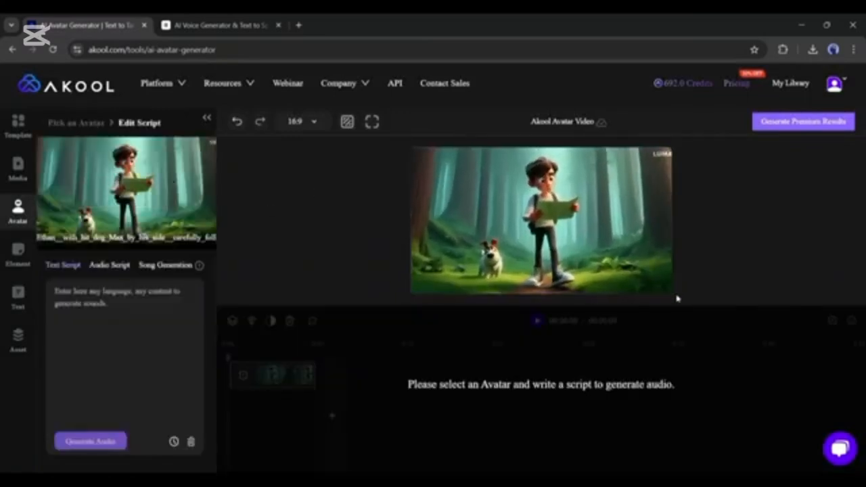
# Choose Audio Script for the avatar, and download the "Look, Max! I found something!" speech from the ElevenLabs history
pyautogui.click(123, 265)
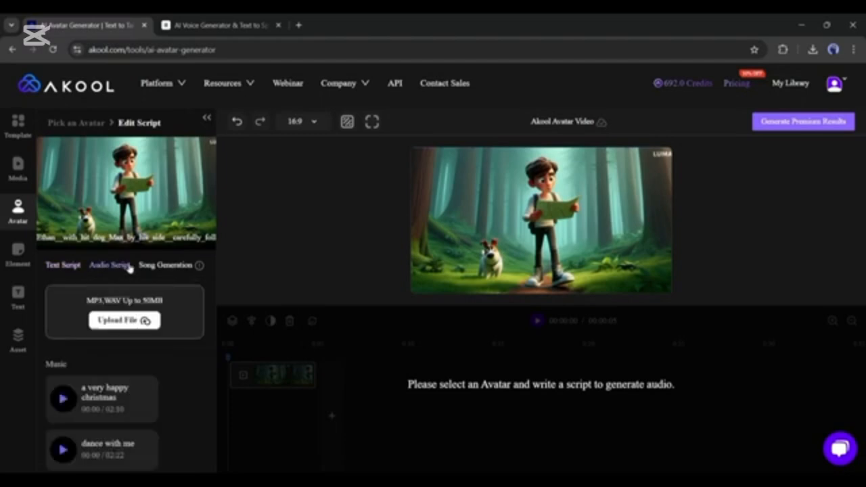
pyautogui.click(164, 267)
pyautogui.click(103, 270)
pyautogui.click(216, 25)
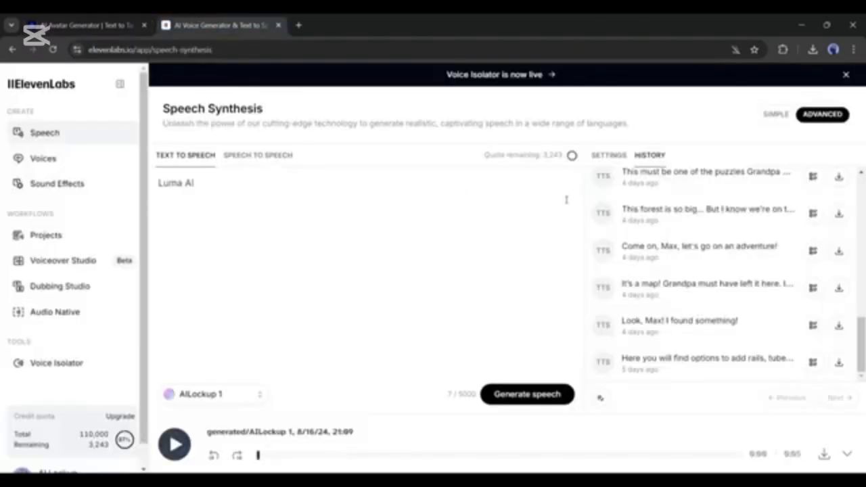
pyautogui.scroll(1, 675, 375)
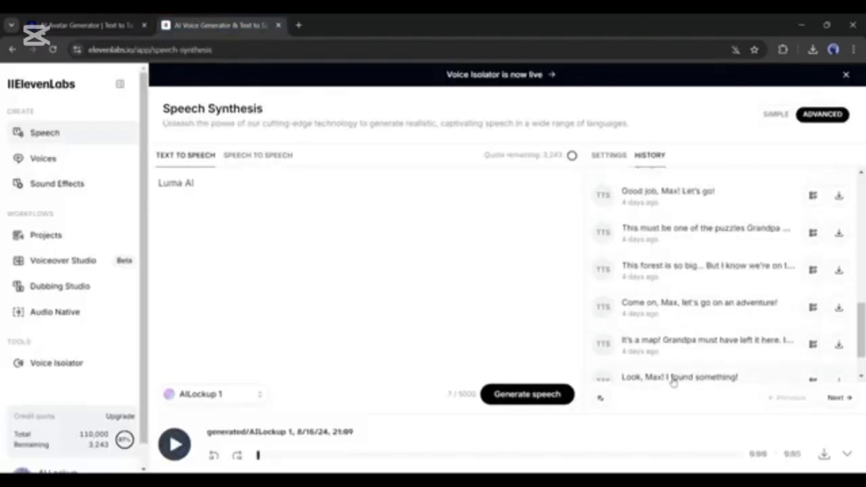
pyautogui.scroll(-1, 734, 328)
pyautogui.click(839, 328)
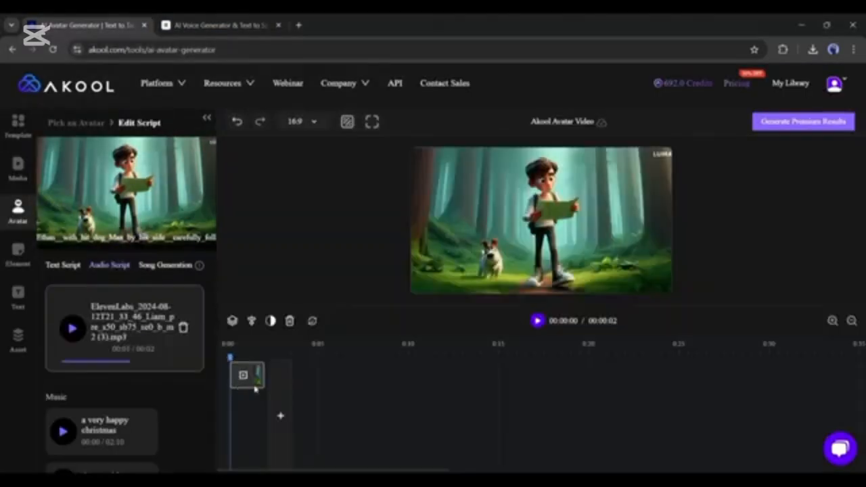
# Generate the premium avatar video with the uploaded speech, and download the crouching boy's attic video from My Library
pyautogui.click(775, 129)
pyautogui.click(770, 147)
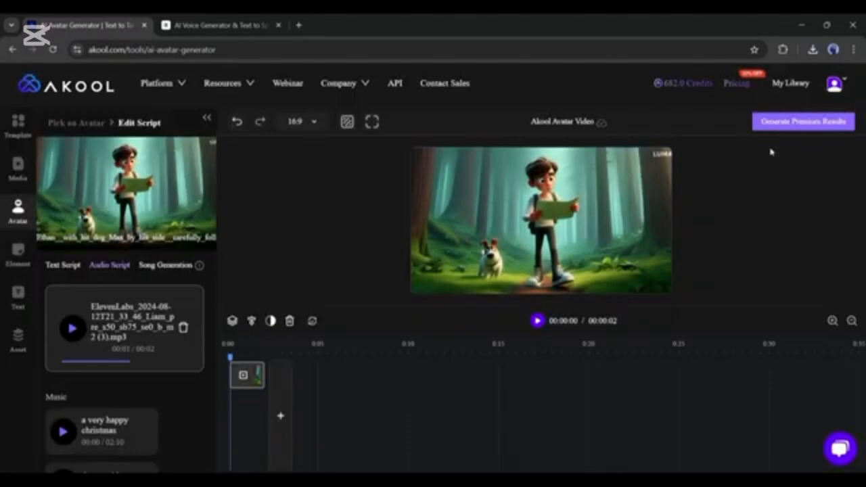
pyautogui.click(790, 83)
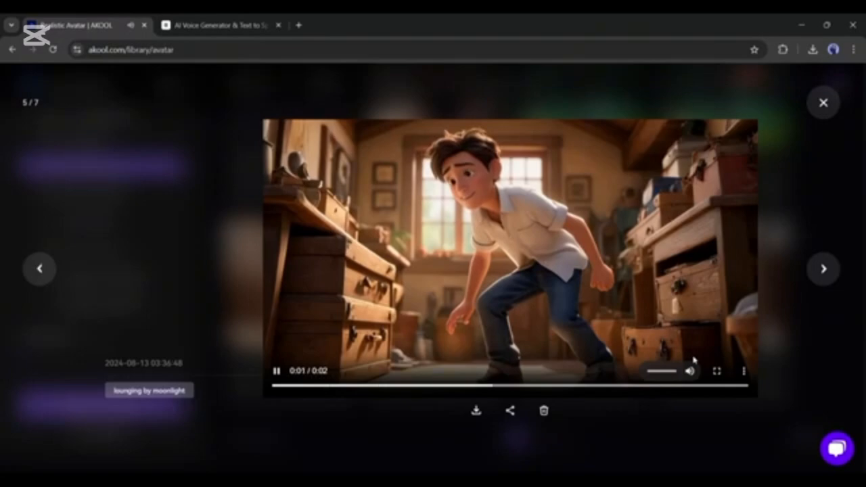
pyautogui.click(476, 411)
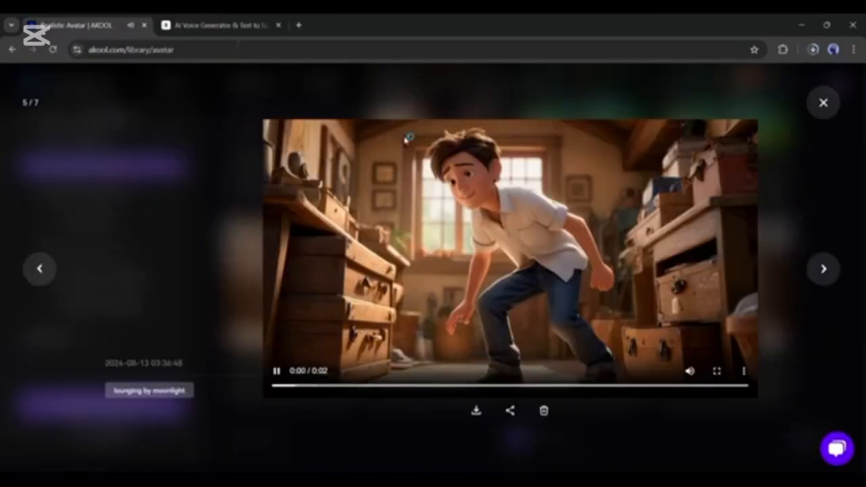
pyautogui.click(570, 87)
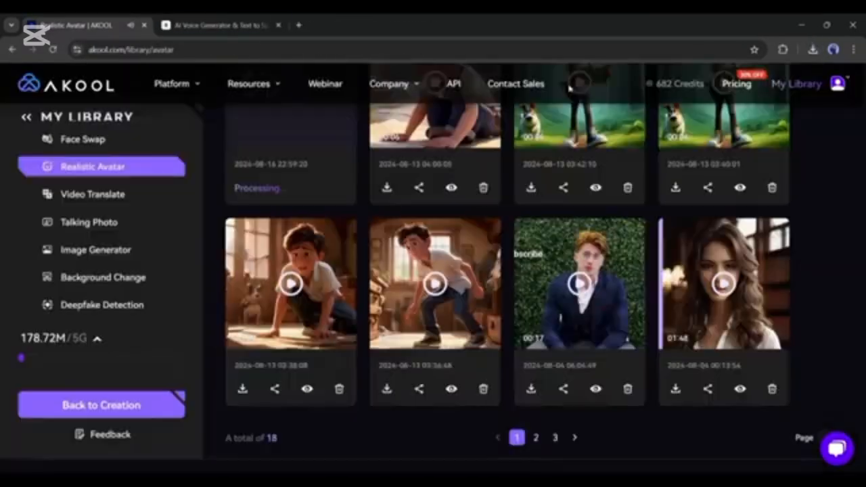
pyautogui.scroll(3, 438, 273)
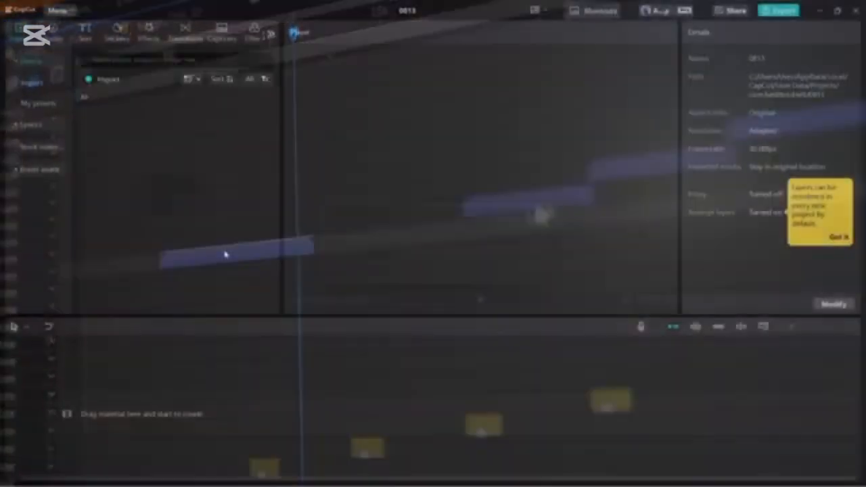
# Import the seven music and sound-effect files, from cinematic-trailer-music-228577 through shallow-river-28466, into the project's media from New folder
pyautogui.scroll(-5, 271, 214)
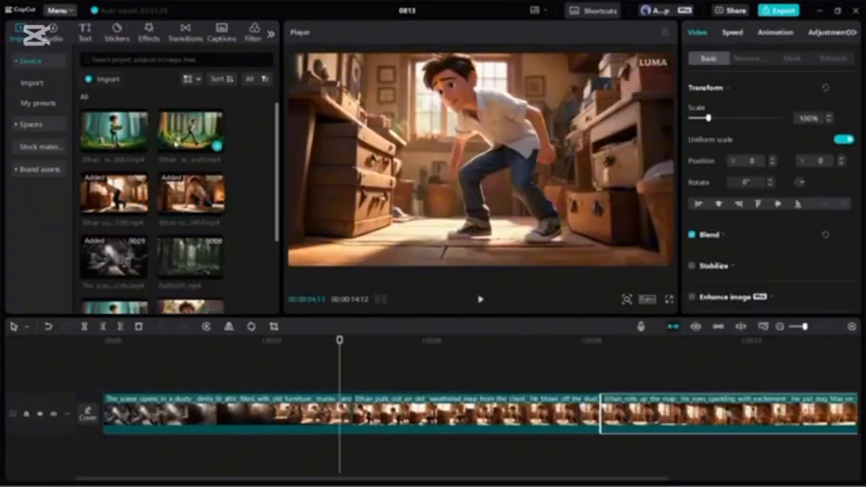
pyautogui.scroll(-2, 251, 243)
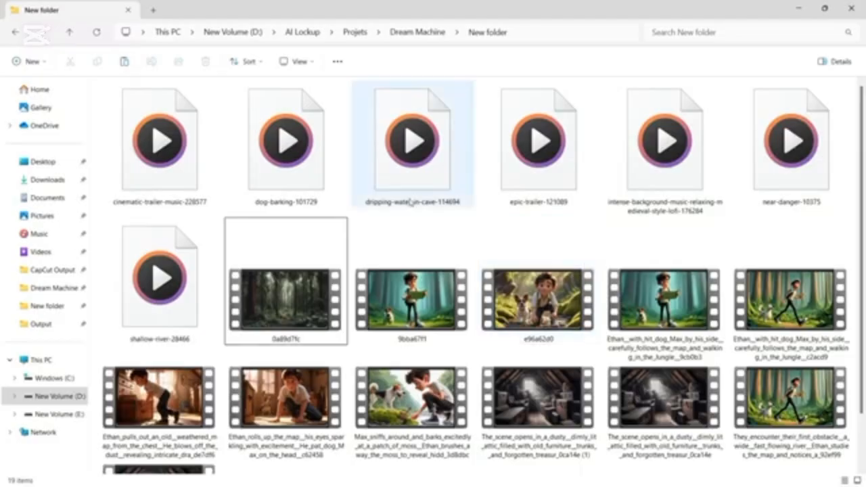
pyautogui.click(158, 139)
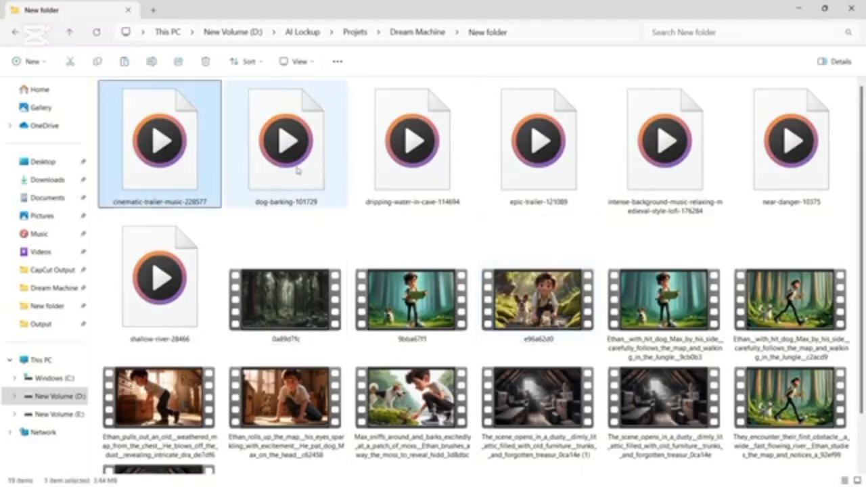
pyautogui.keyDown('shift'); pyautogui.click(159, 280); pyautogui.keyUp('shift')
pyautogui.moveTo(159, 280); pyautogui.dragTo(265, 265)
pyautogui.scroll(-5, 219, 227)
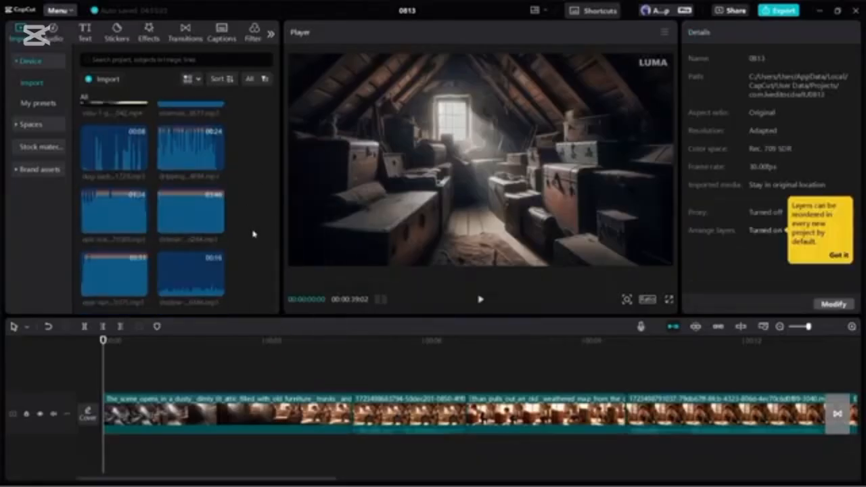
# Place the epic-trailer music at the start of the timeline beneath the attic clips and preview it
pyautogui.scroll(2, 253, 234)
pyautogui.moveTo(191, 201); pyautogui.dragTo(135, 449)
pyautogui.moveTo(114, 263); pyautogui.dragTo(106, 440)
pyautogui.press('space')
pyautogui.press('space')
# Keyframe the epic-trailer music's volume, lowering it to about -21 dB under the second clip and restoring it to 0 dB after that clip
pyautogui.click(348, 343)
pyautogui.click(845, 89)
pyautogui.moveTo(757, 89); pyautogui.dragTo(734, 89)
pyautogui.click(460, 352)
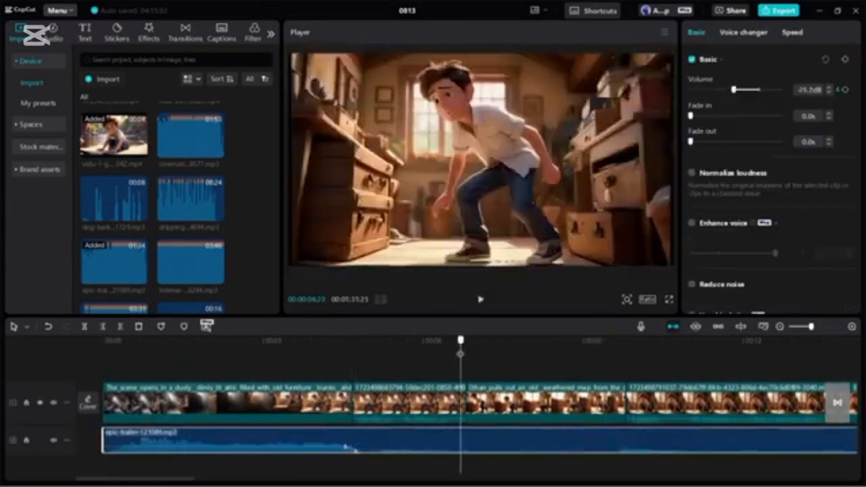
pyautogui.moveTo(734, 89); pyautogui.dragTo(757, 89)
# Split the epic-trailer music where the third attic clip ends, and play back the timeline to check the soundtrack
pyautogui.click(620, 342)
pyautogui.hotkey('ctrl', 'b')
pyautogui.press('space')
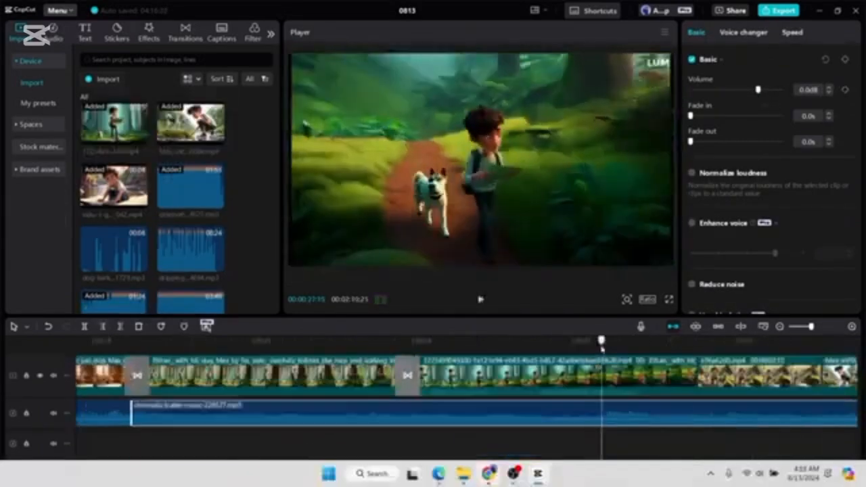
pyautogui.click(203, 341)
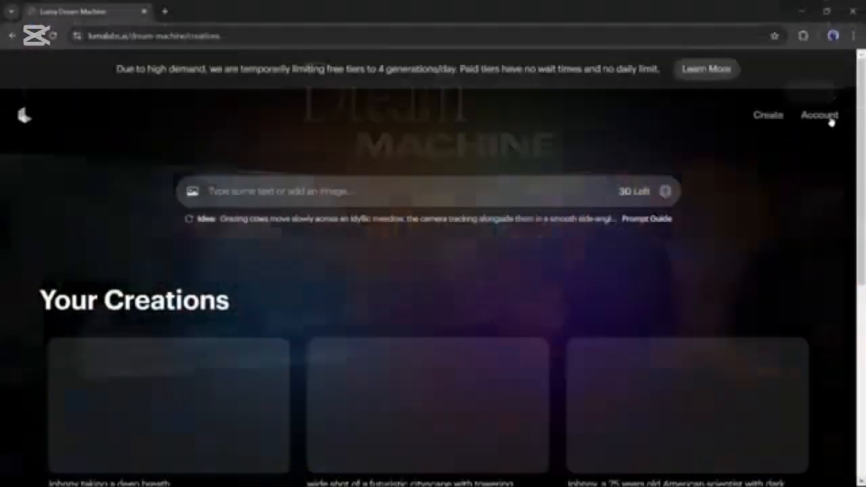
pyautogui.click(820, 115)
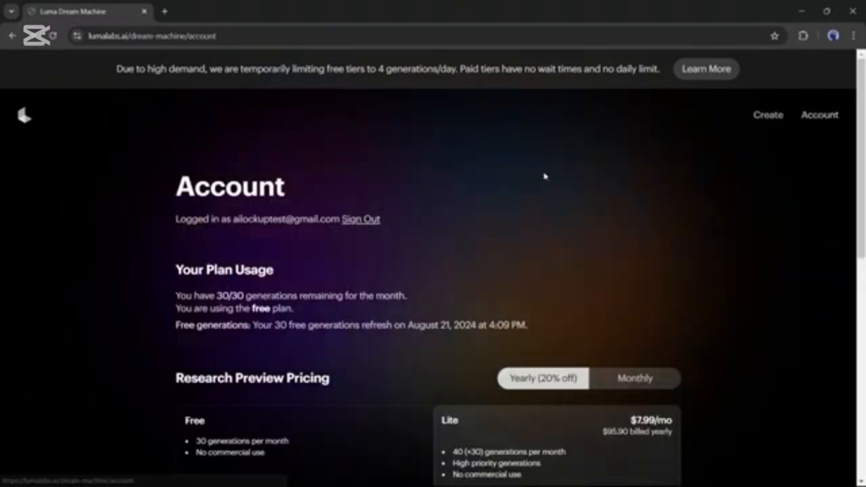
pyautogui.scroll(-2, 411, 218)
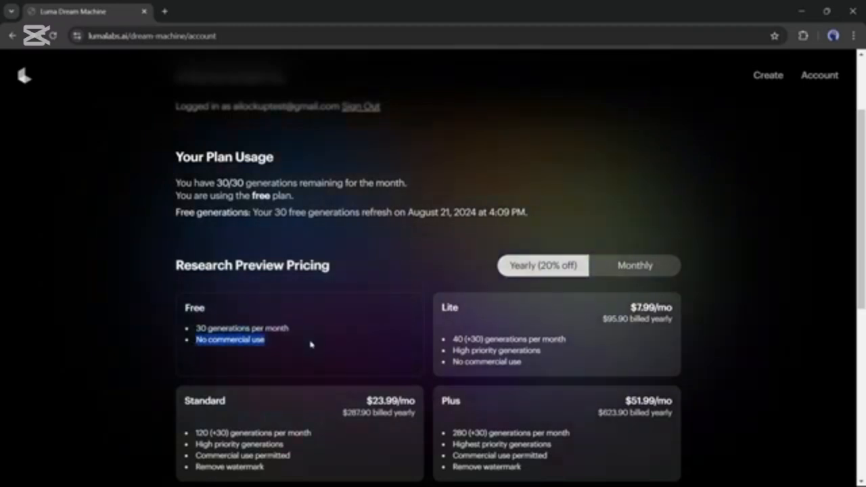
pyautogui.scroll(2, 310, 344)
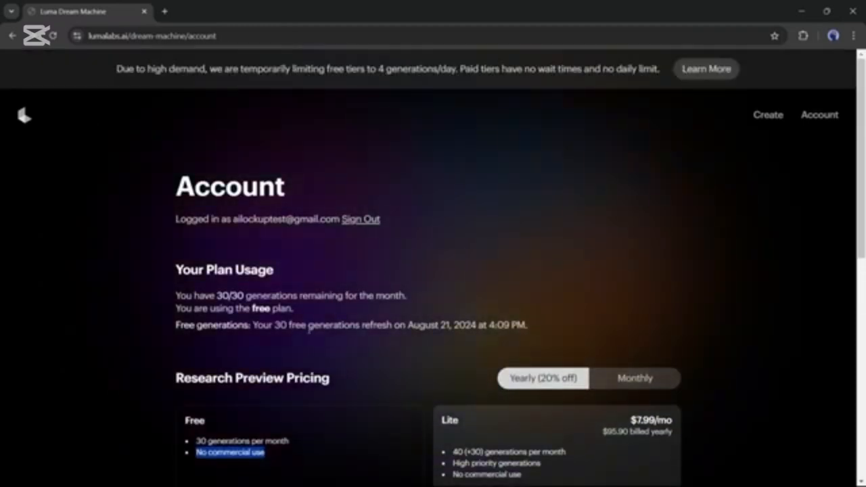